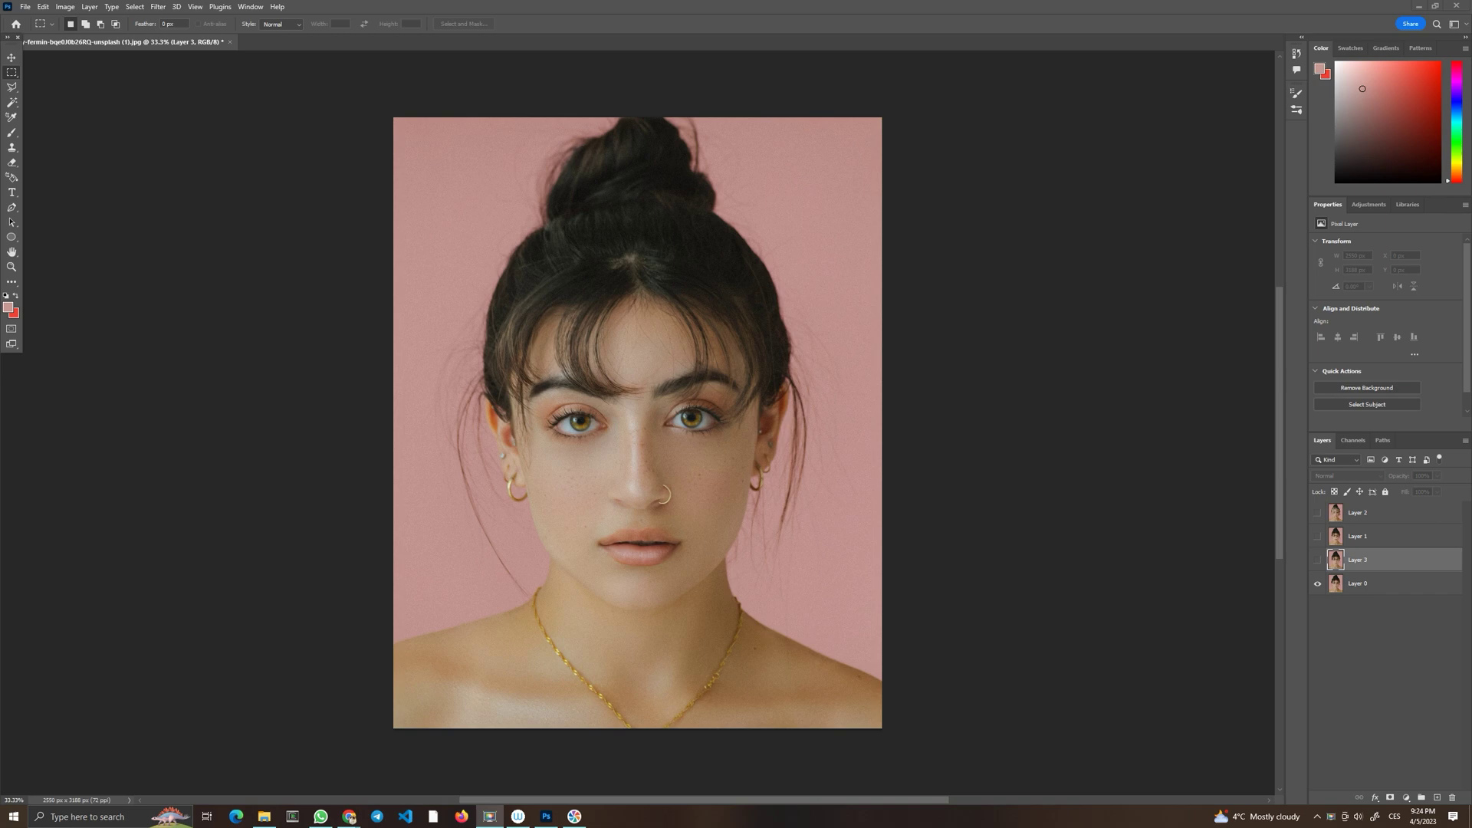
Step: Make Layer 3, Layer 1 and Layer 2 visible so the aged face shows on top
click(1315, 562)
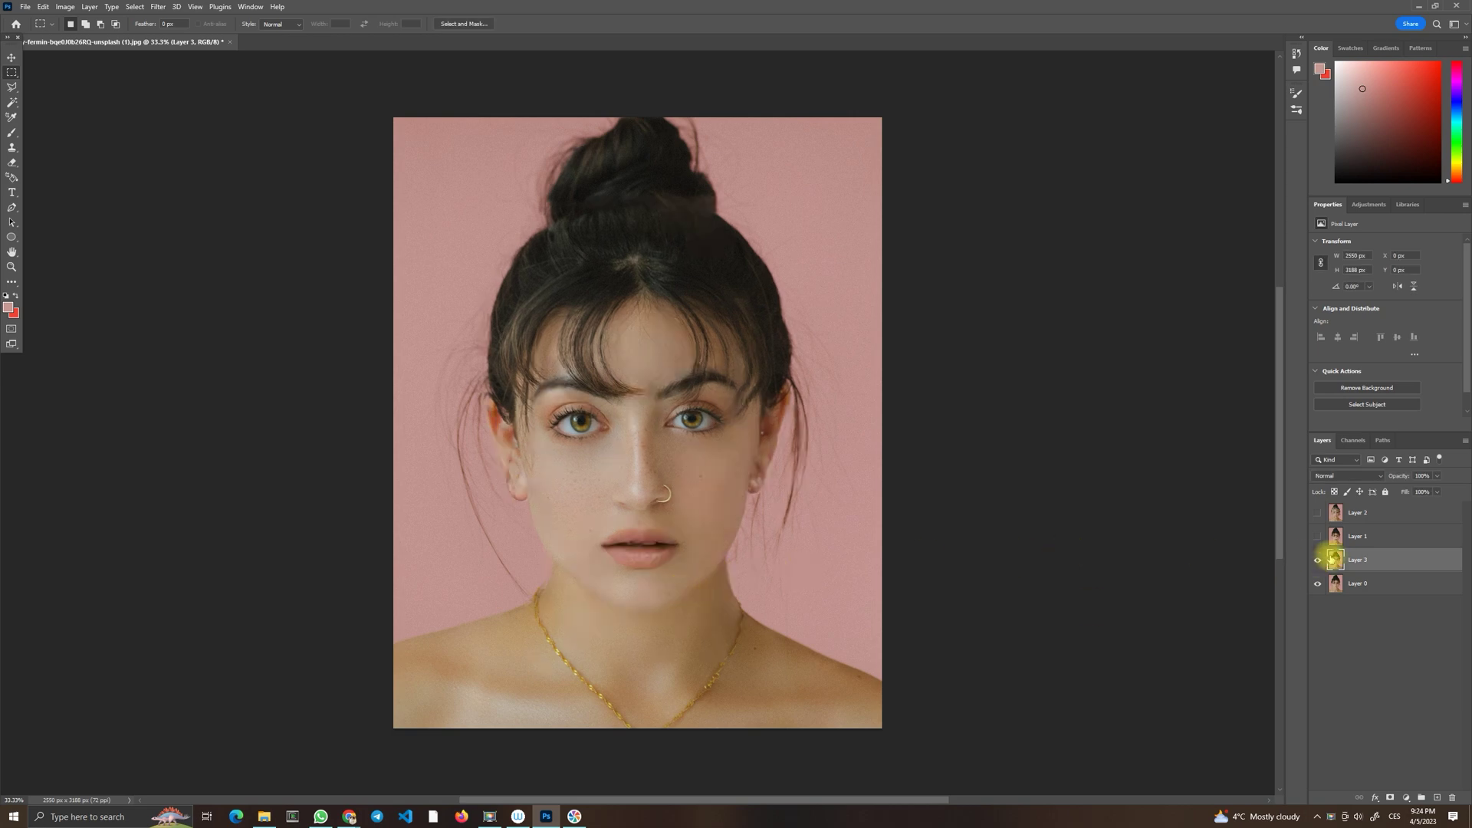
click(1317, 536)
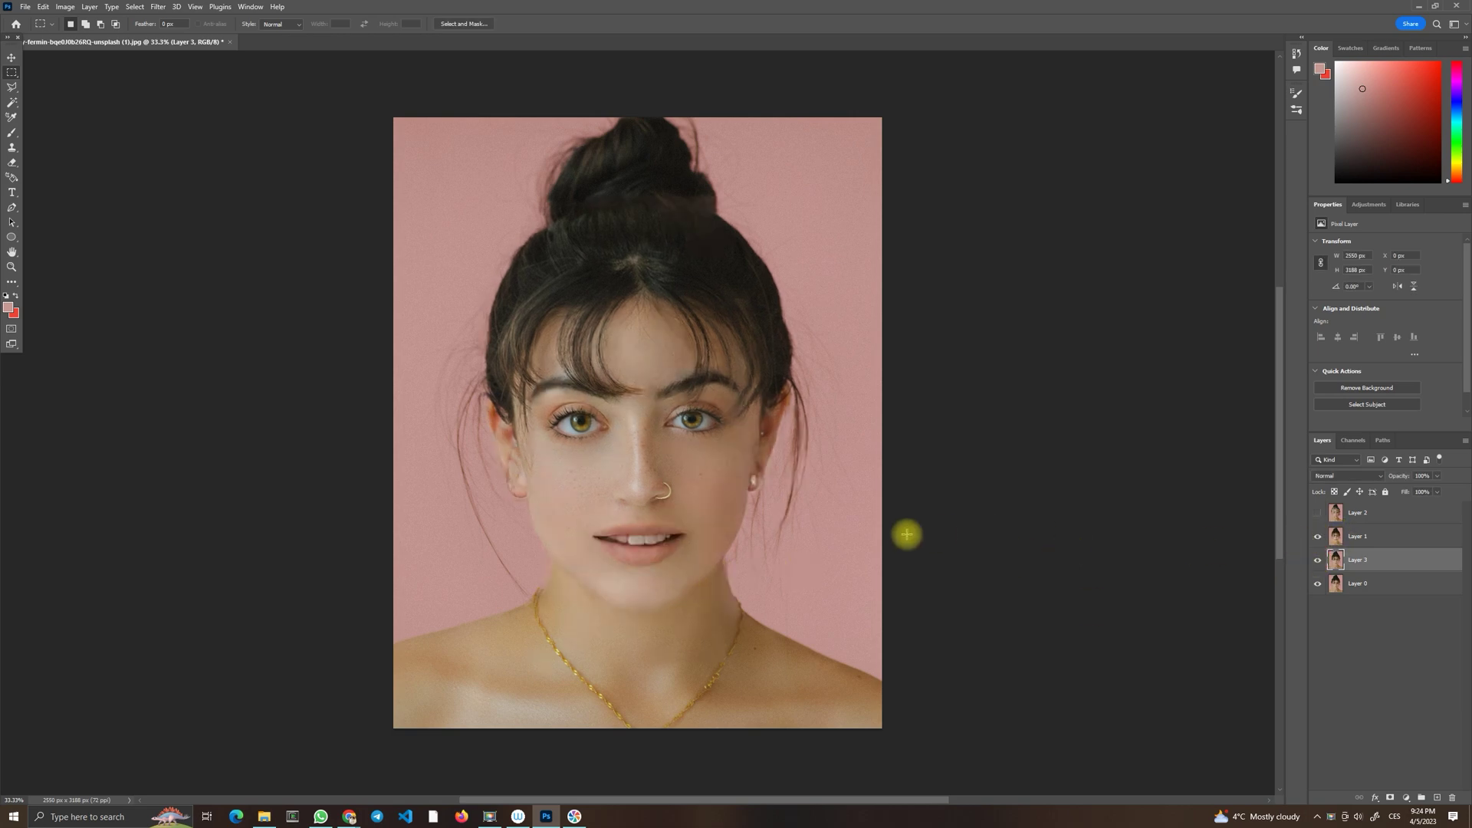
click(1315, 514)
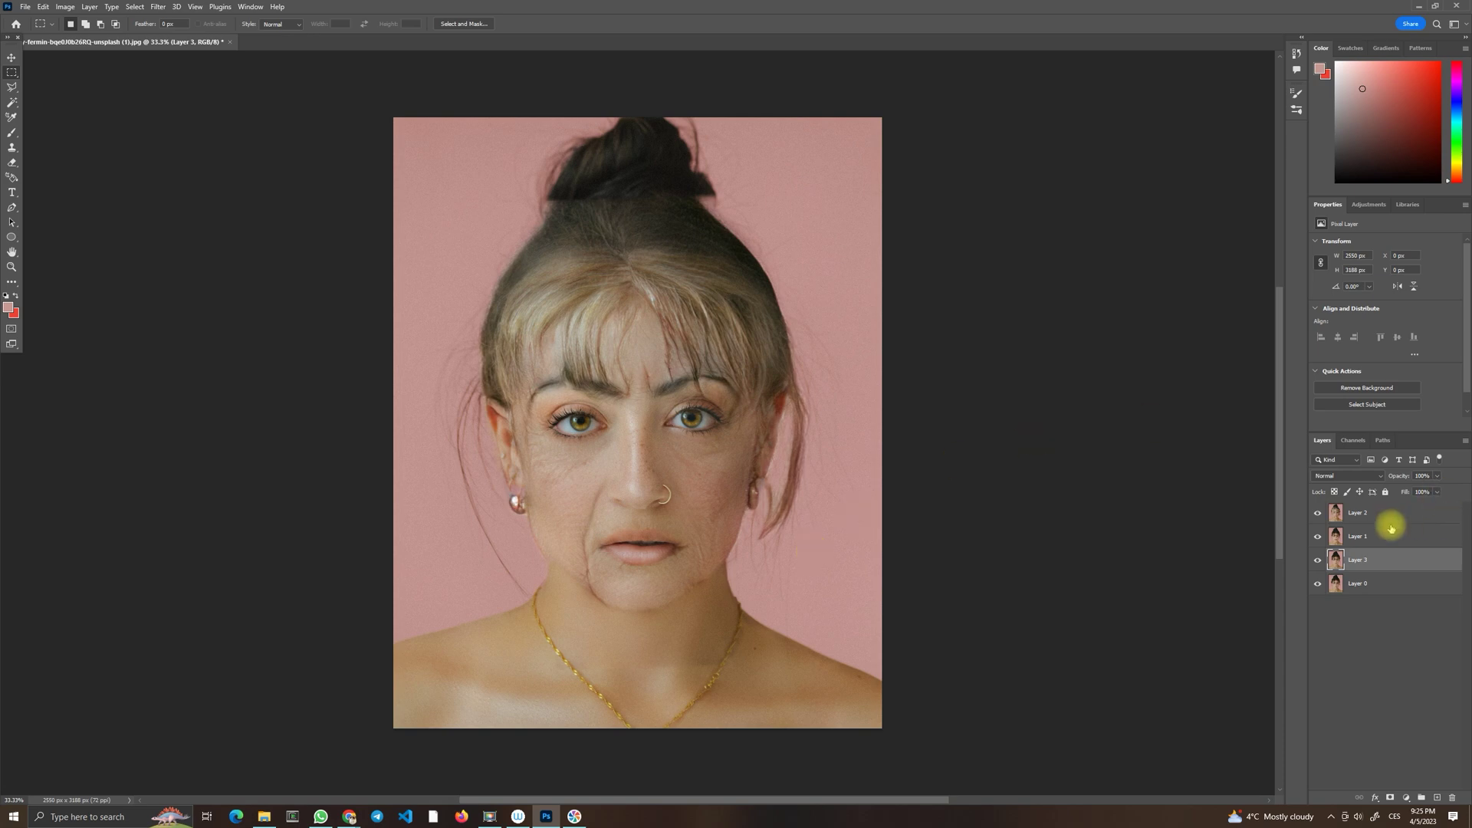
Step: Hide Layers 2, 1 and 3, then duplicate the original Layer 0 with Ctrl+J
click(1318, 513)
click(1317, 536)
click(1317, 560)
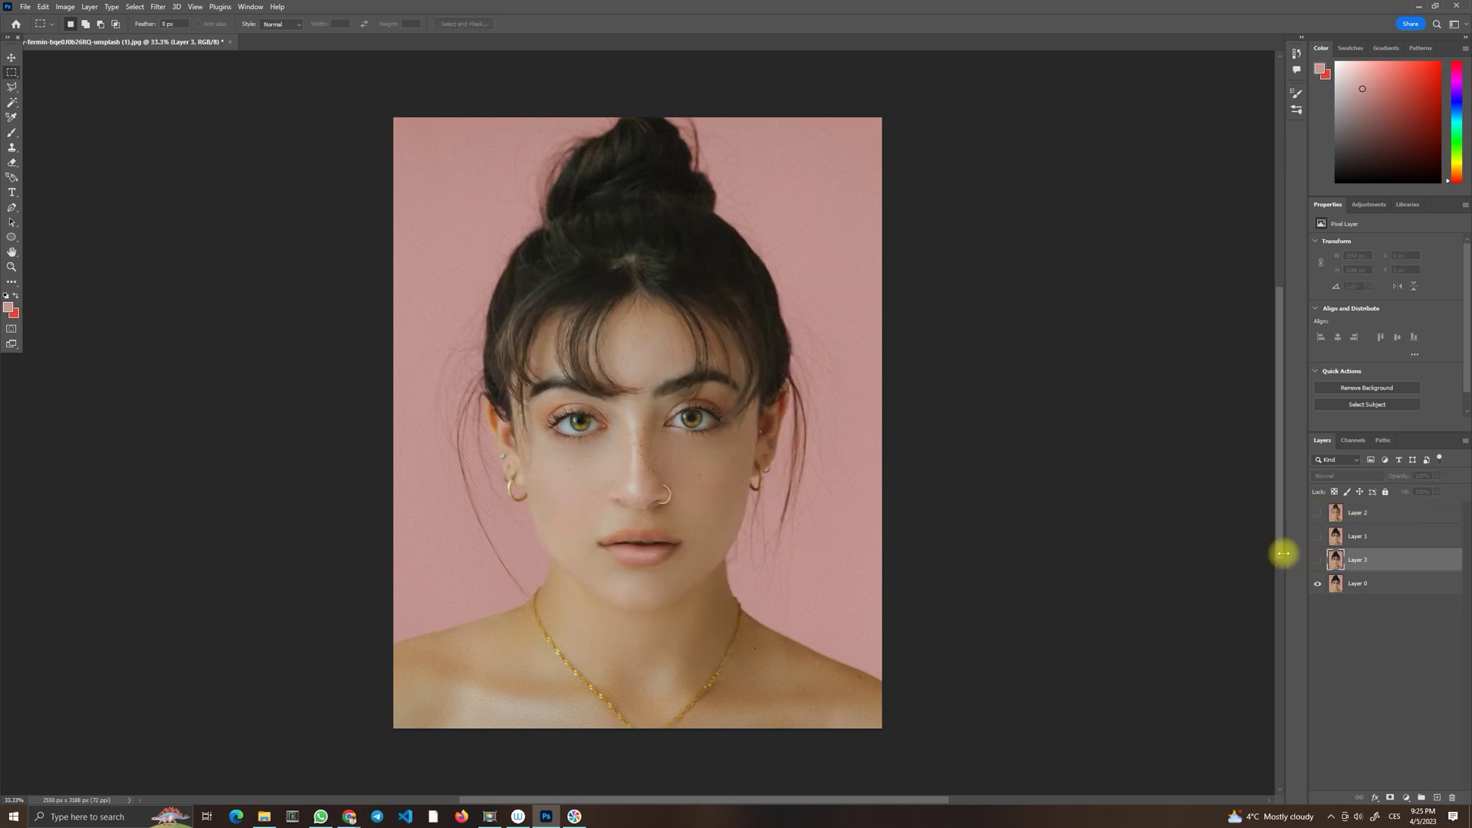
click(1372, 589)
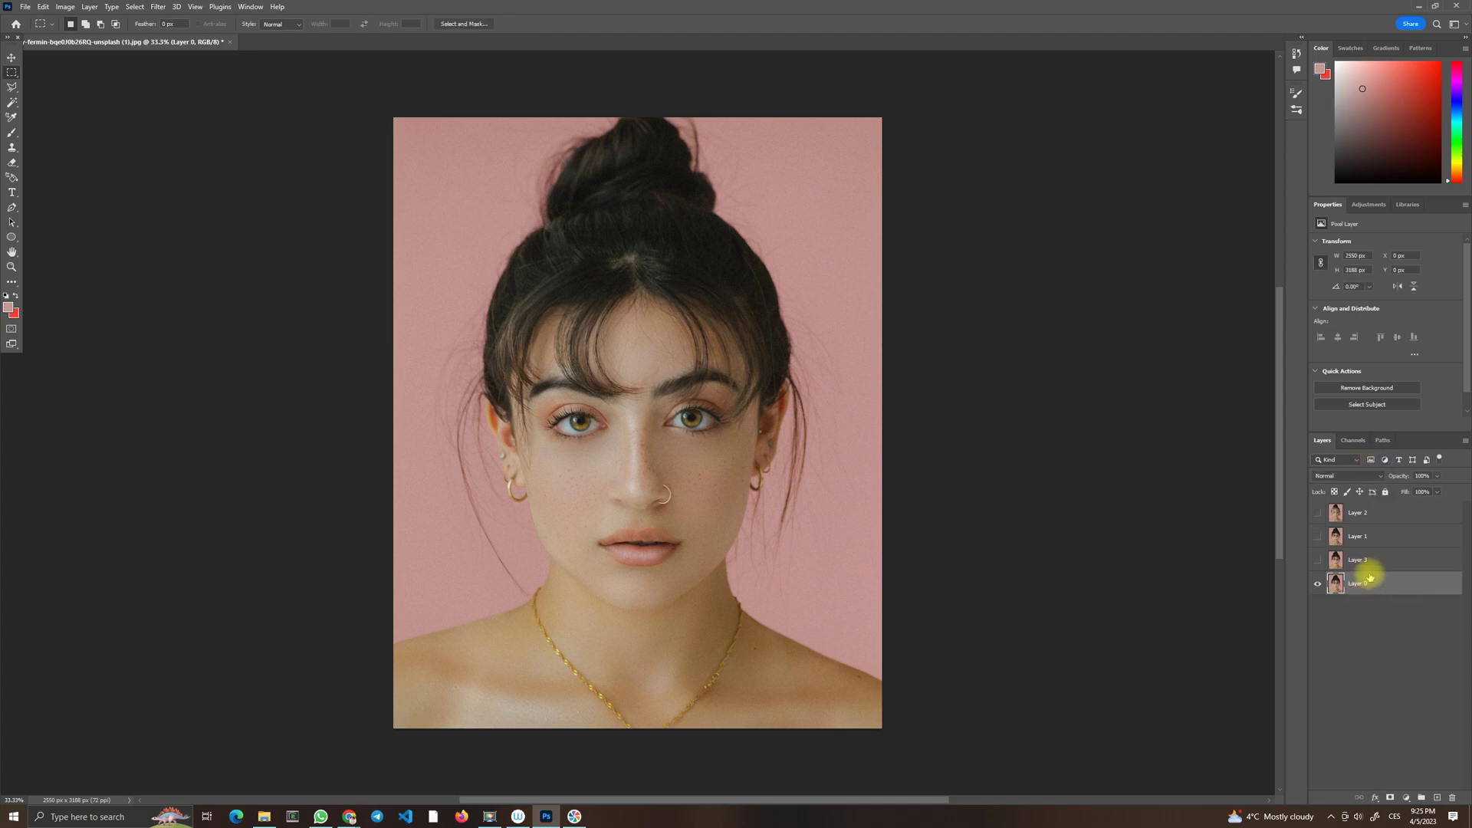
key(ctrl+j)
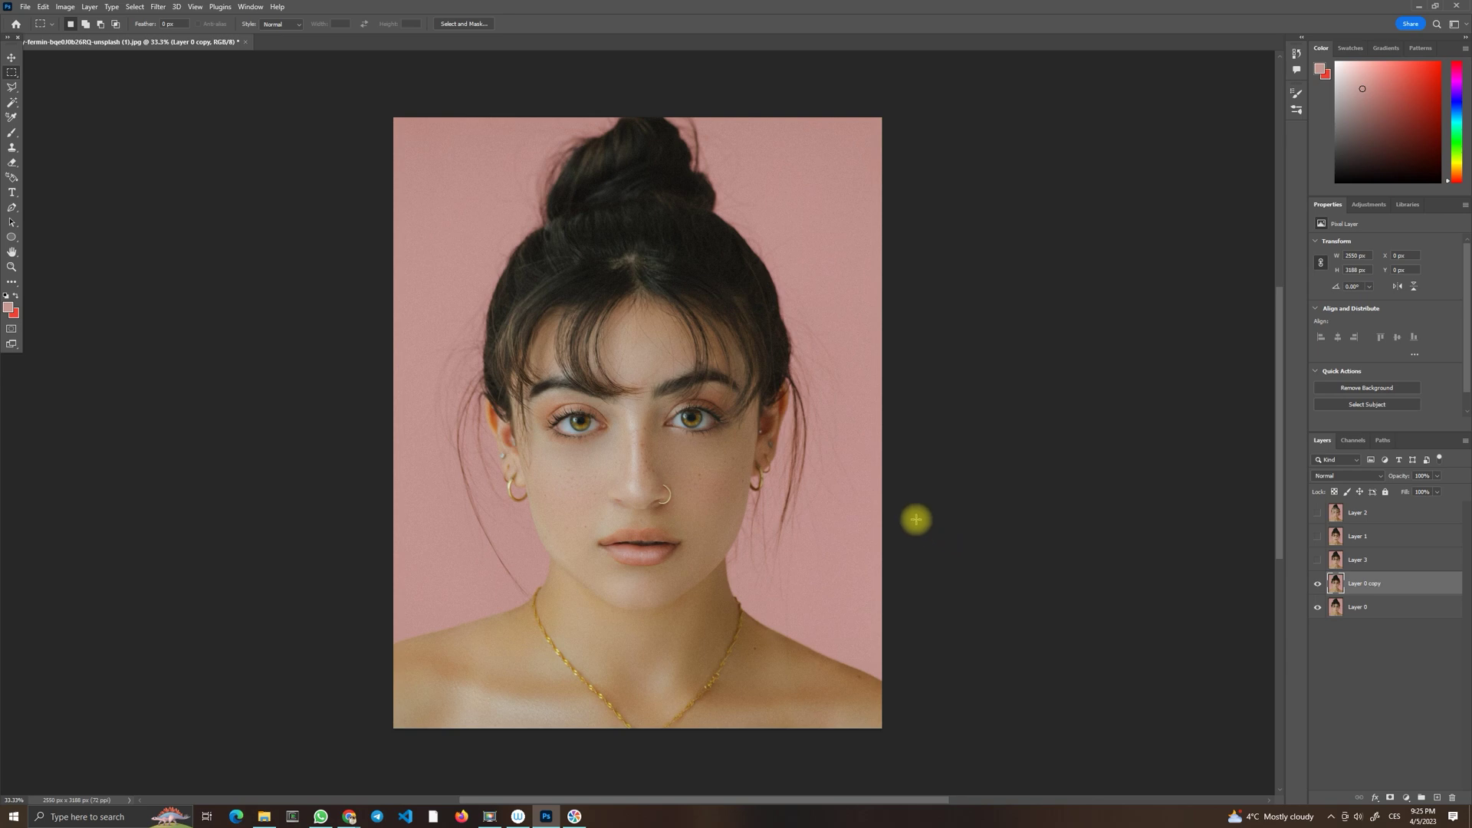
Step: Open Filter > Neural Filters and select Smart Portrait
click(157, 7)
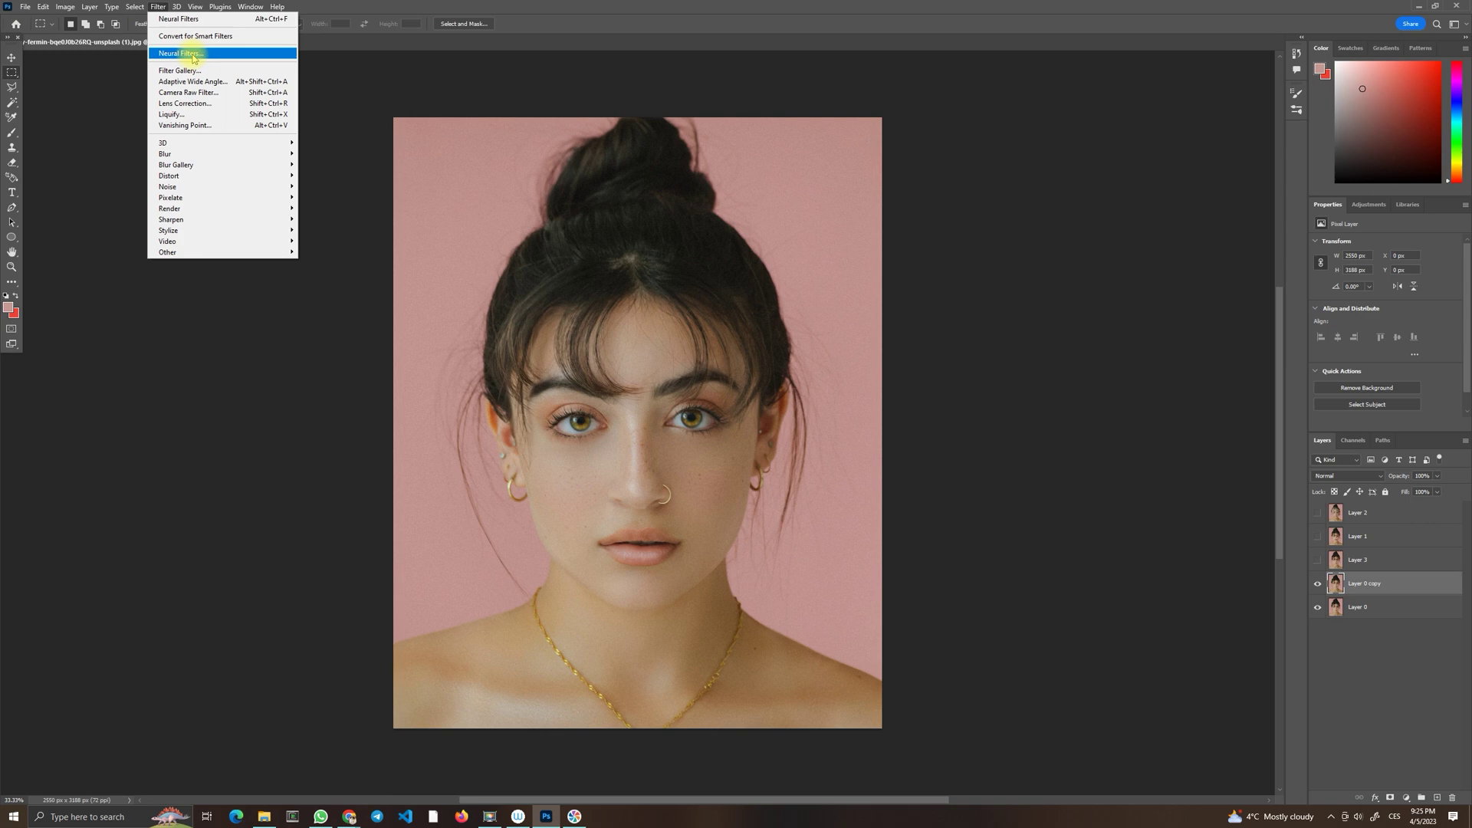
click(194, 58)
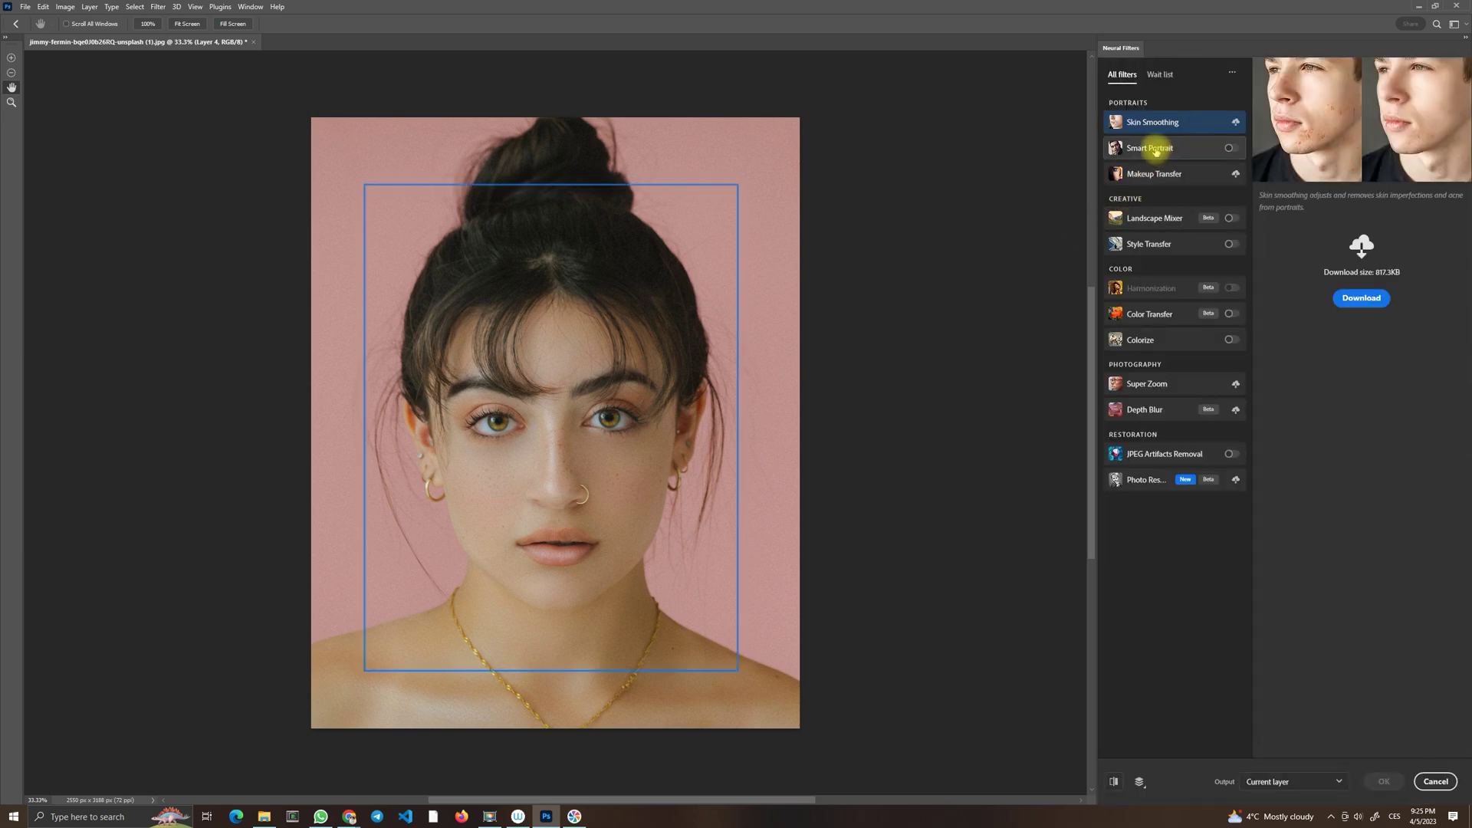
click(1155, 148)
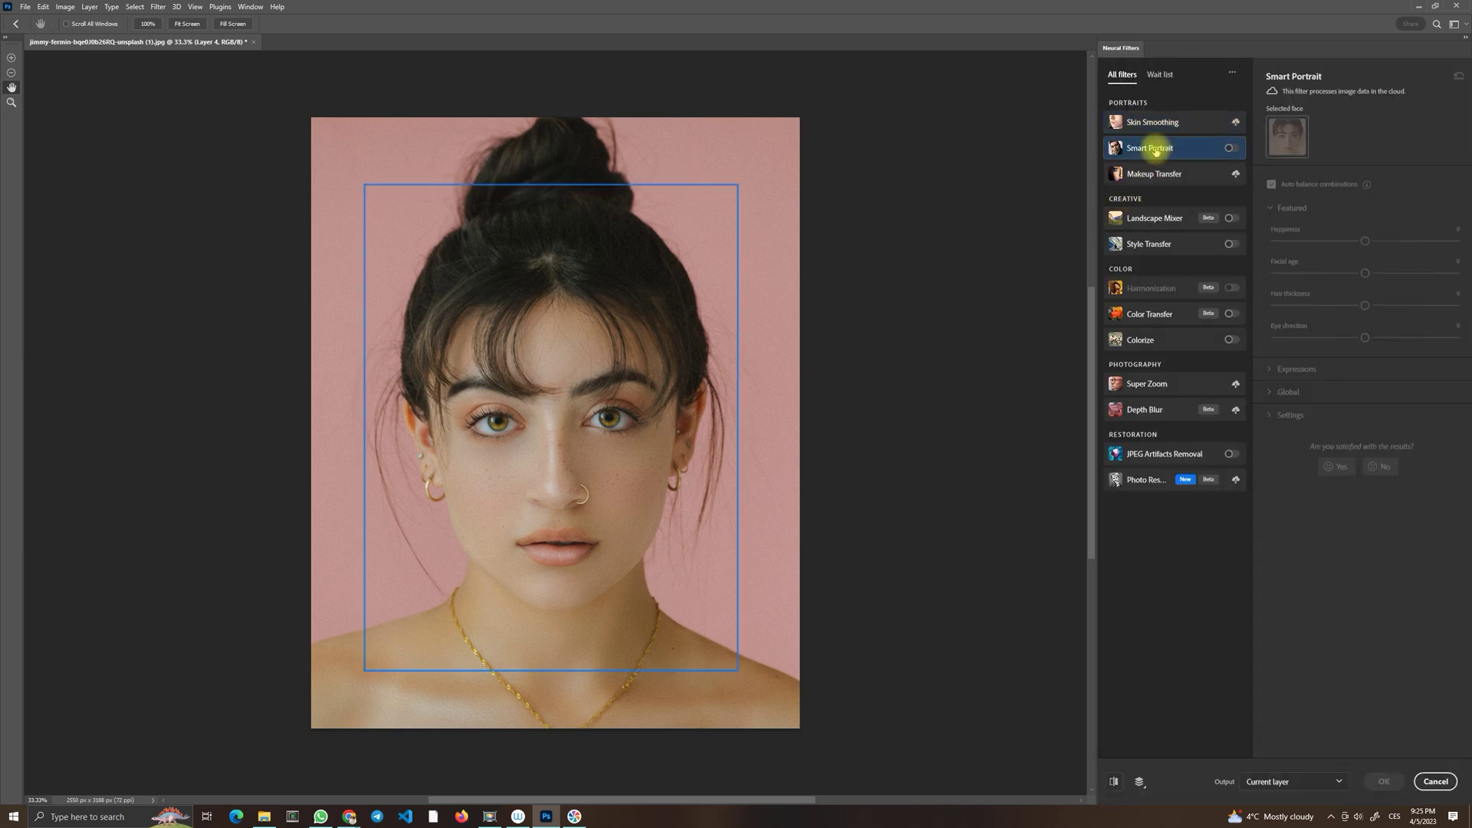
Step: Switch Smart Portrait on and test Happiness at +50, +33, -31 and -19
click(1231, 149)
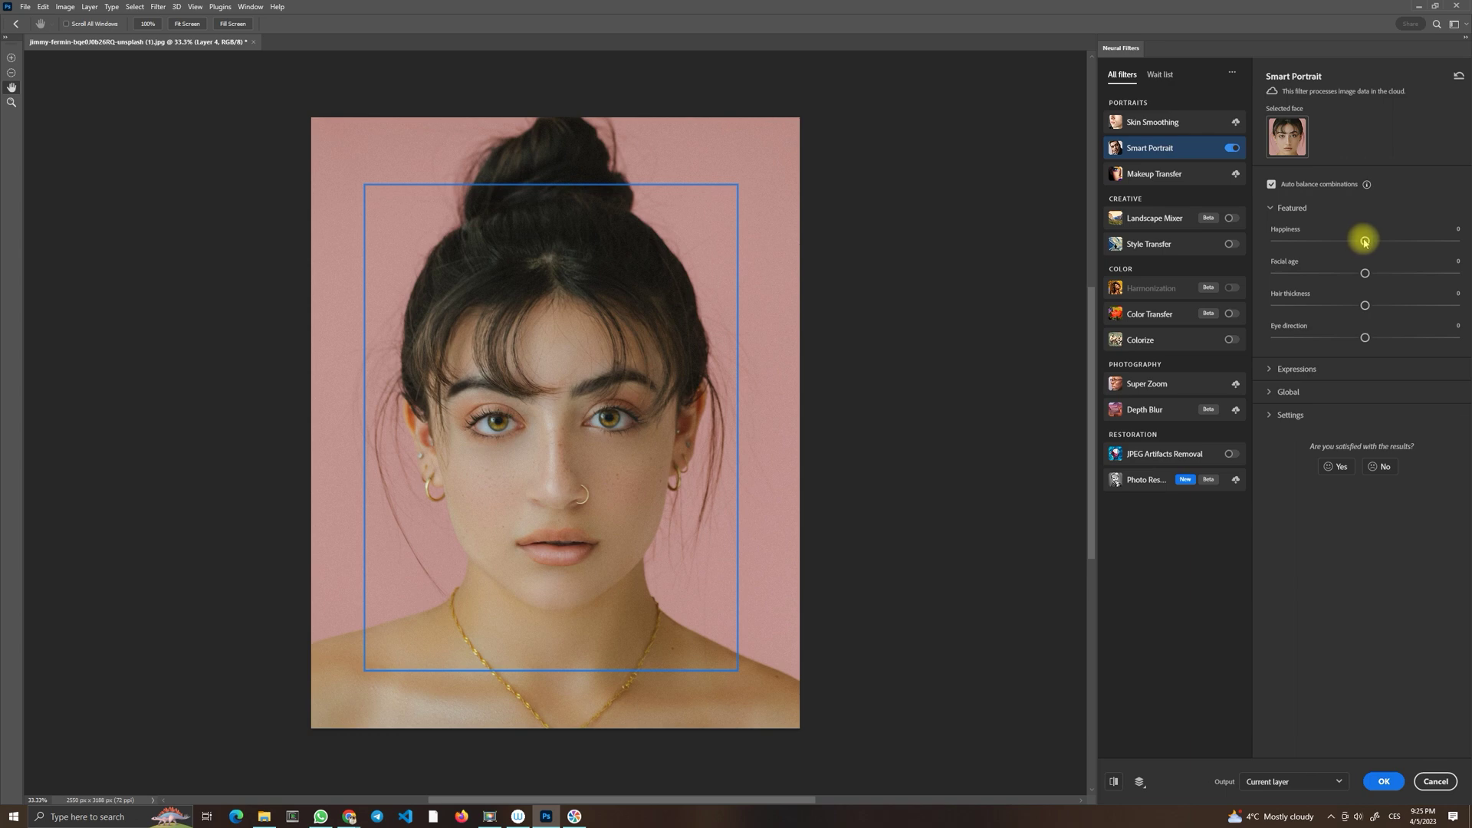
drag(1365, 241, 1455, 241)
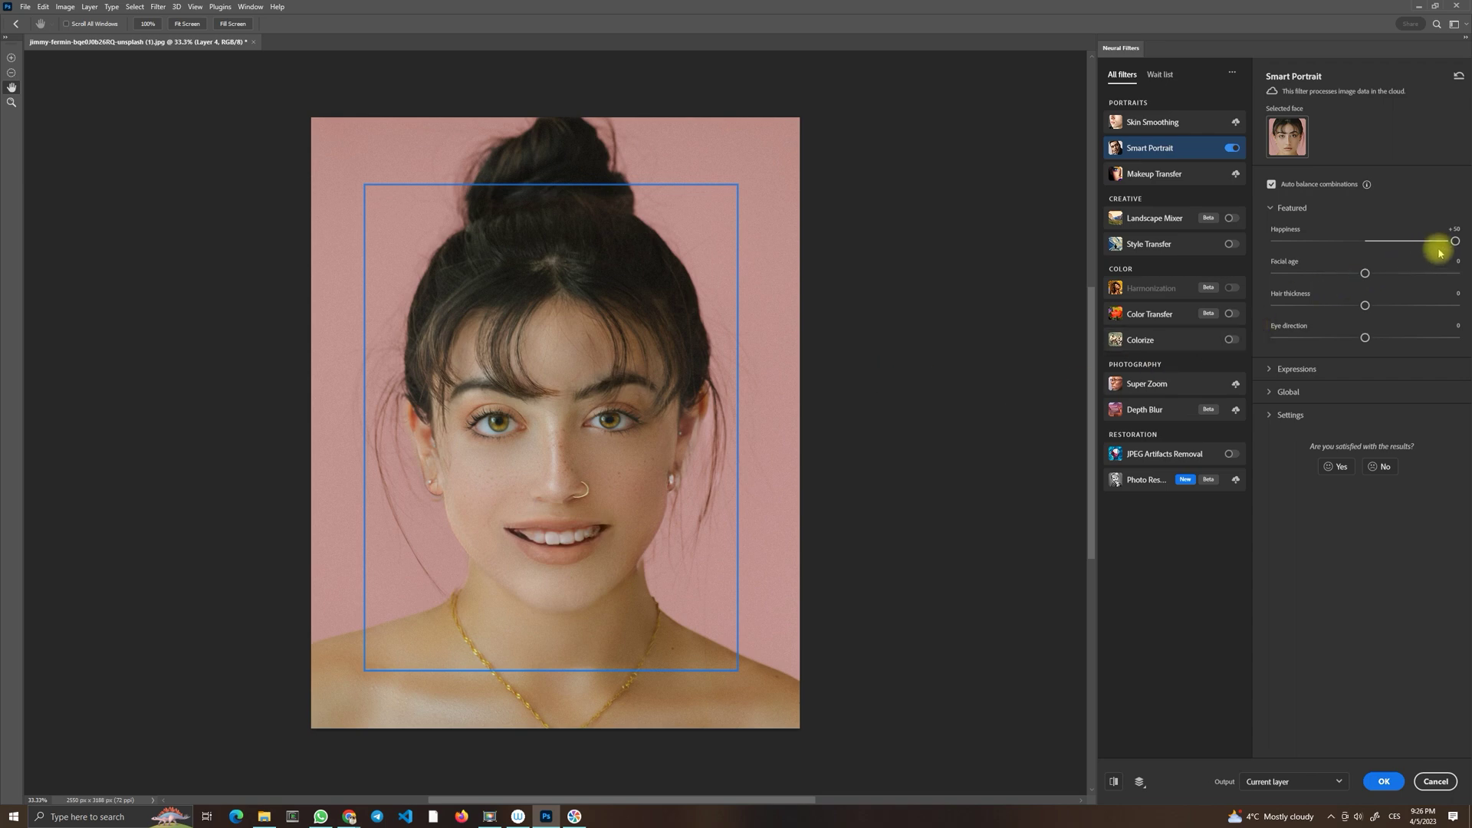
drag(1454, 241, 1411, 240)
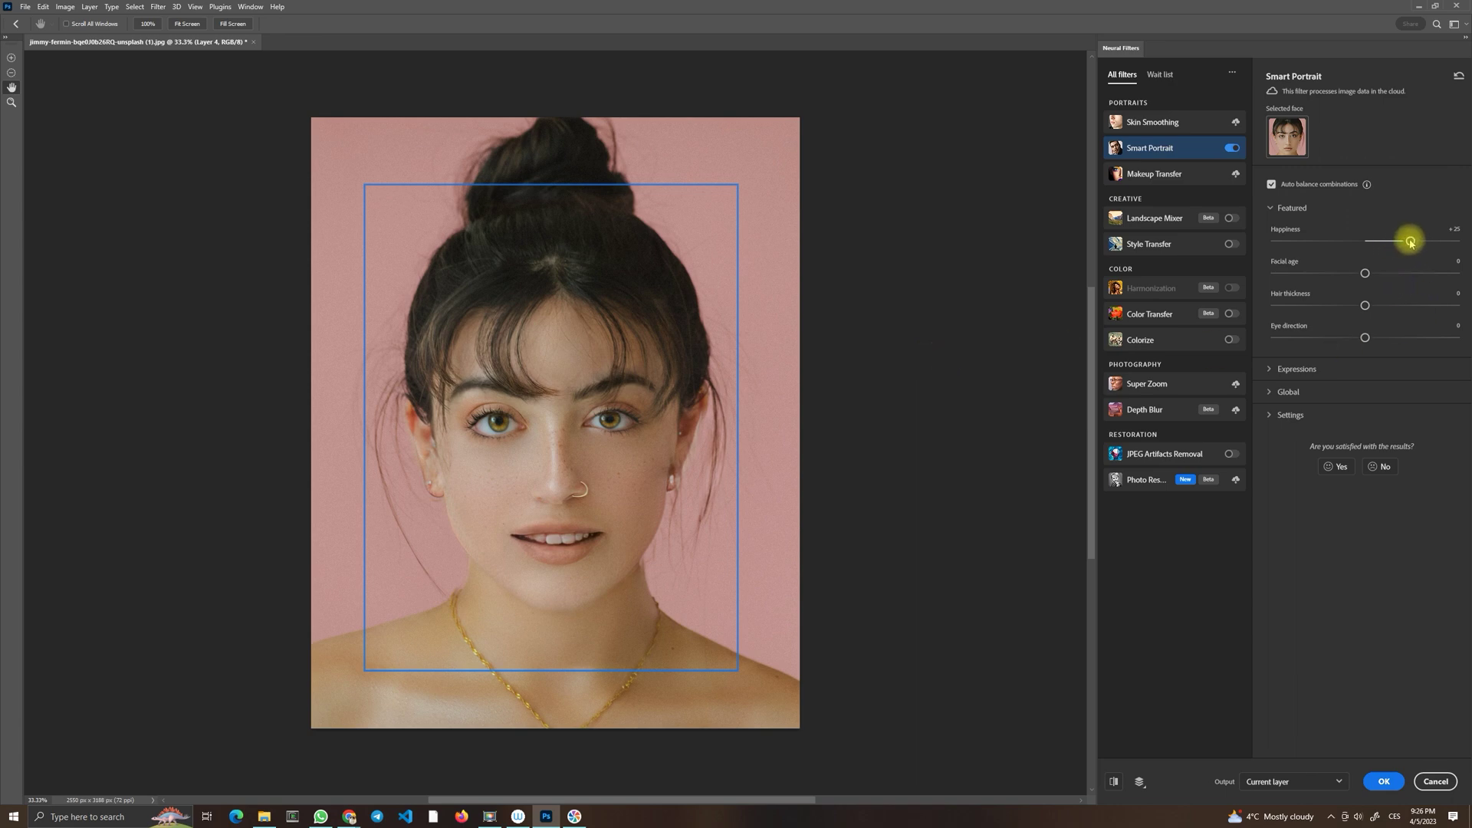
drag(1411, 242, 1309, 241)
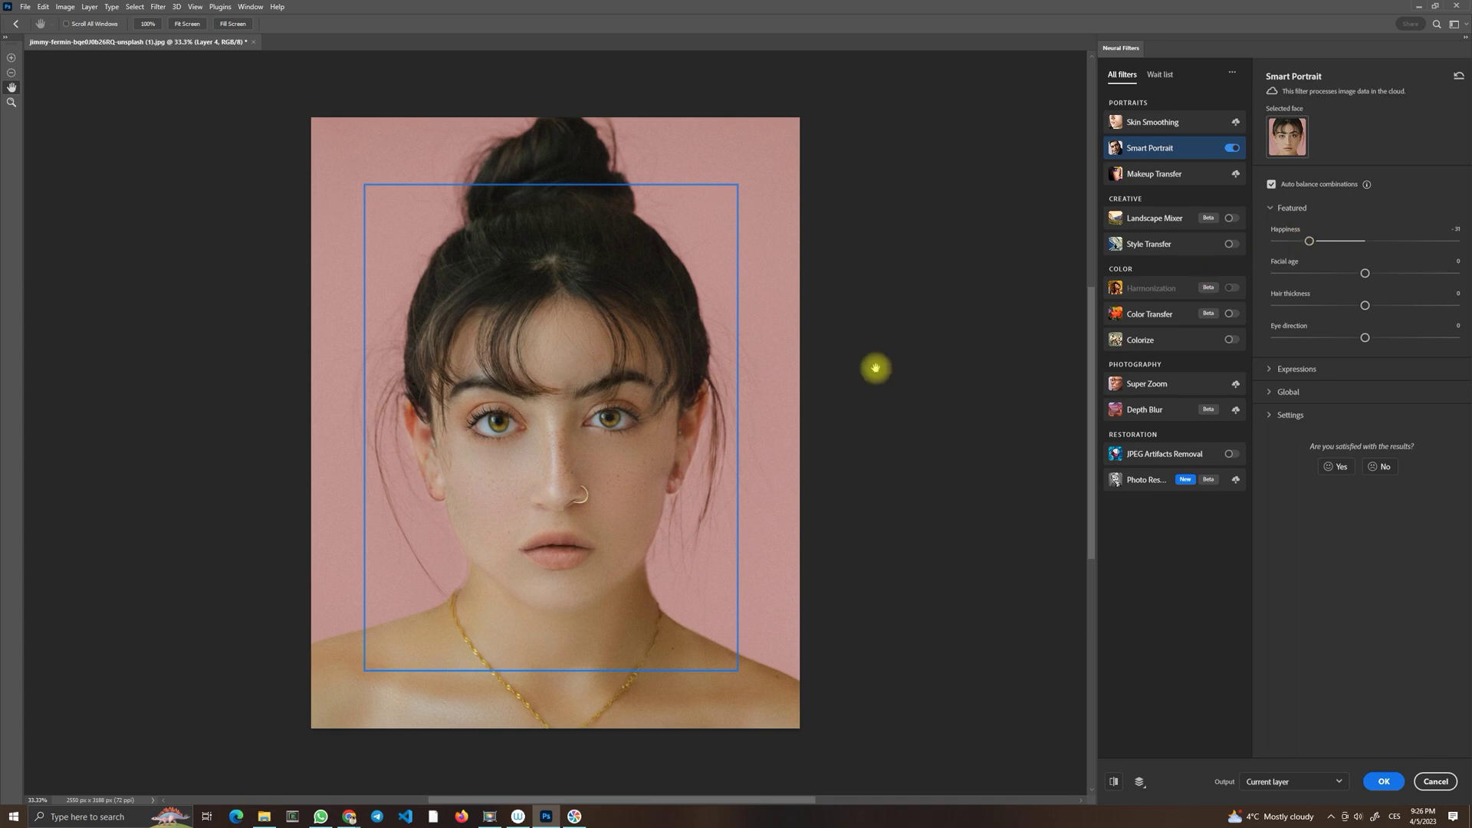
drag(1310, 241, 1365, 242)
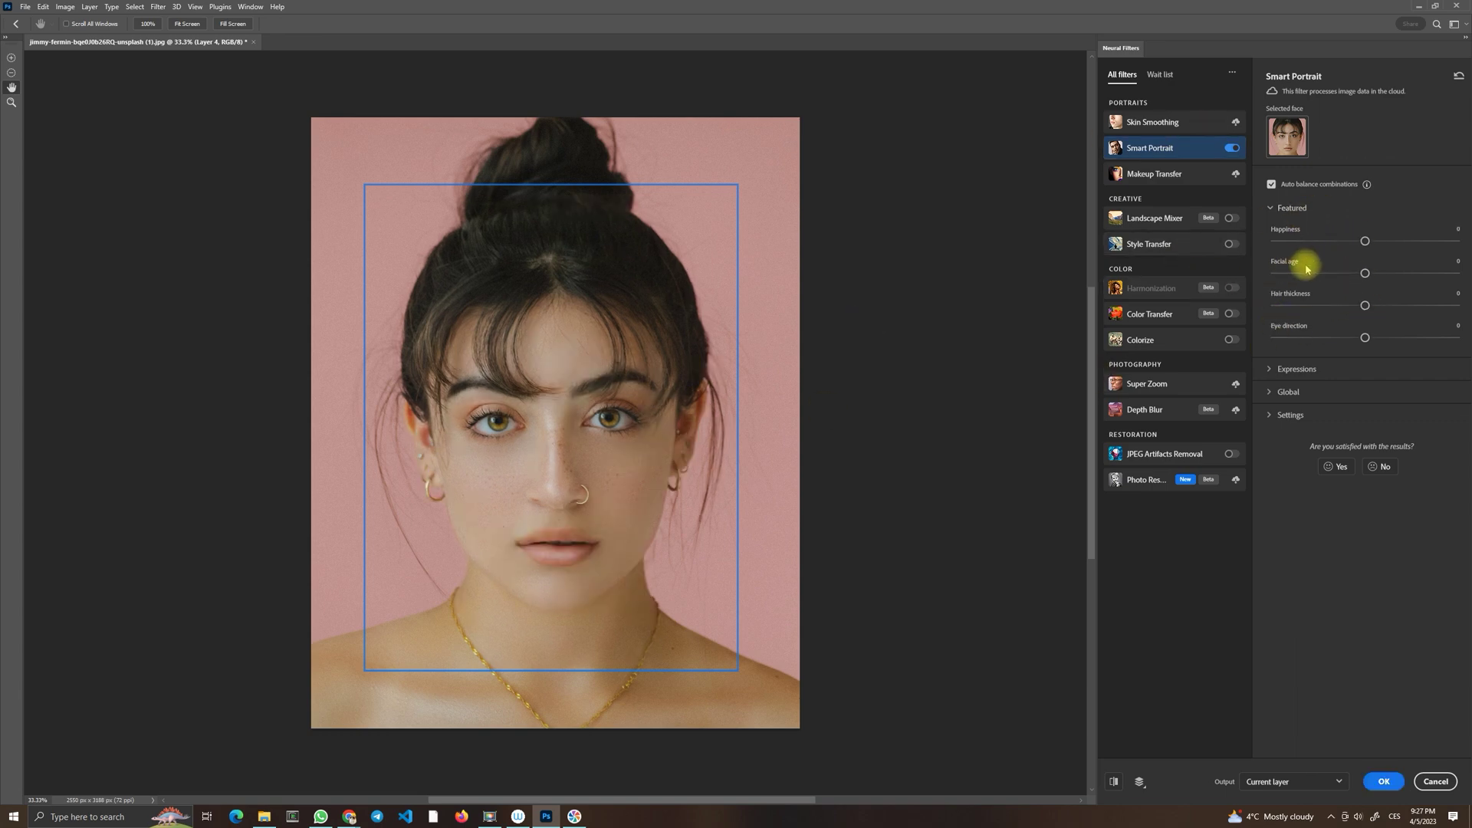
drag(1364, 273, 1455, 273)
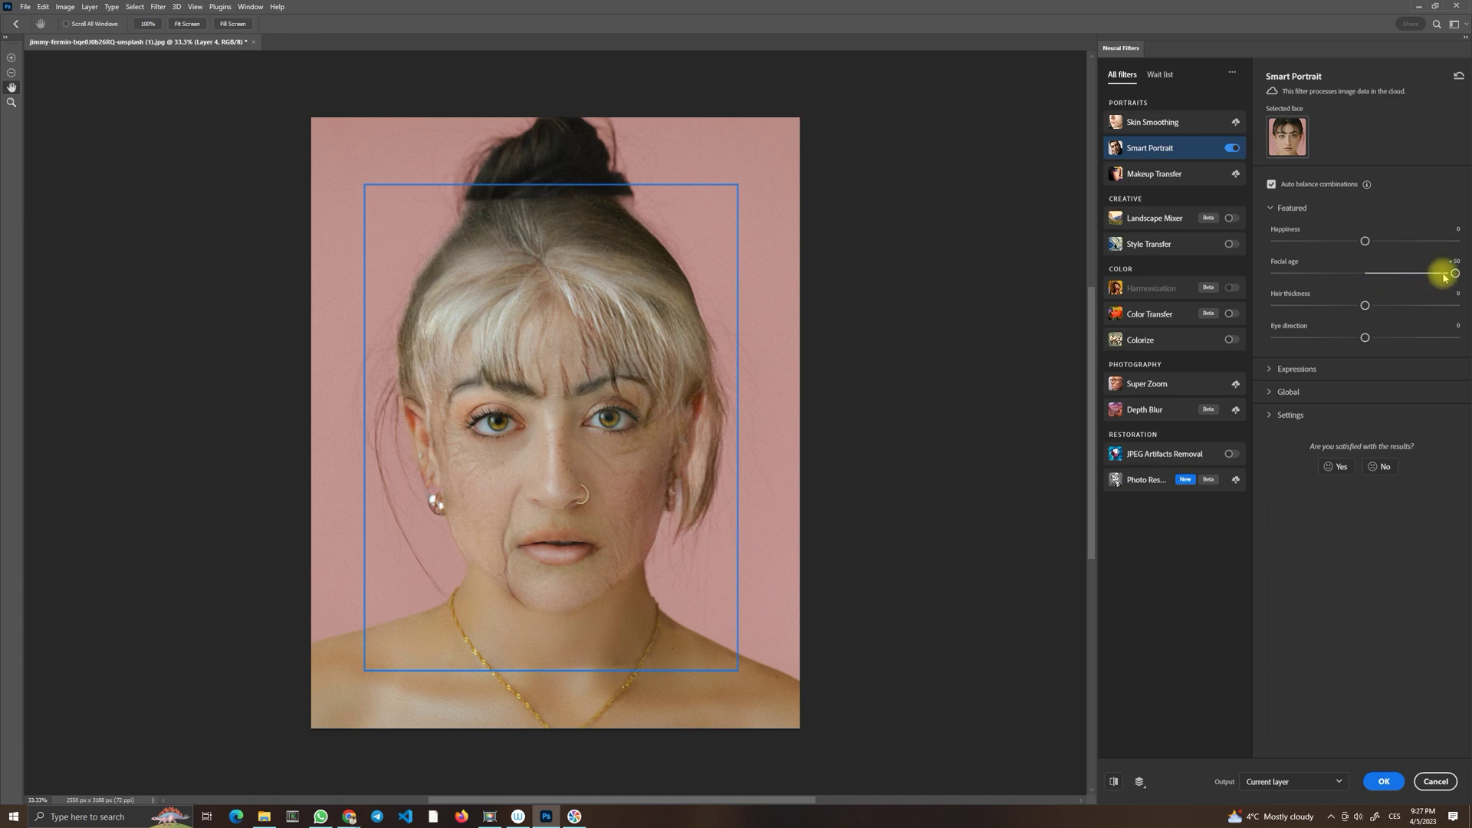
drag(1452, 273, 1245, 279)
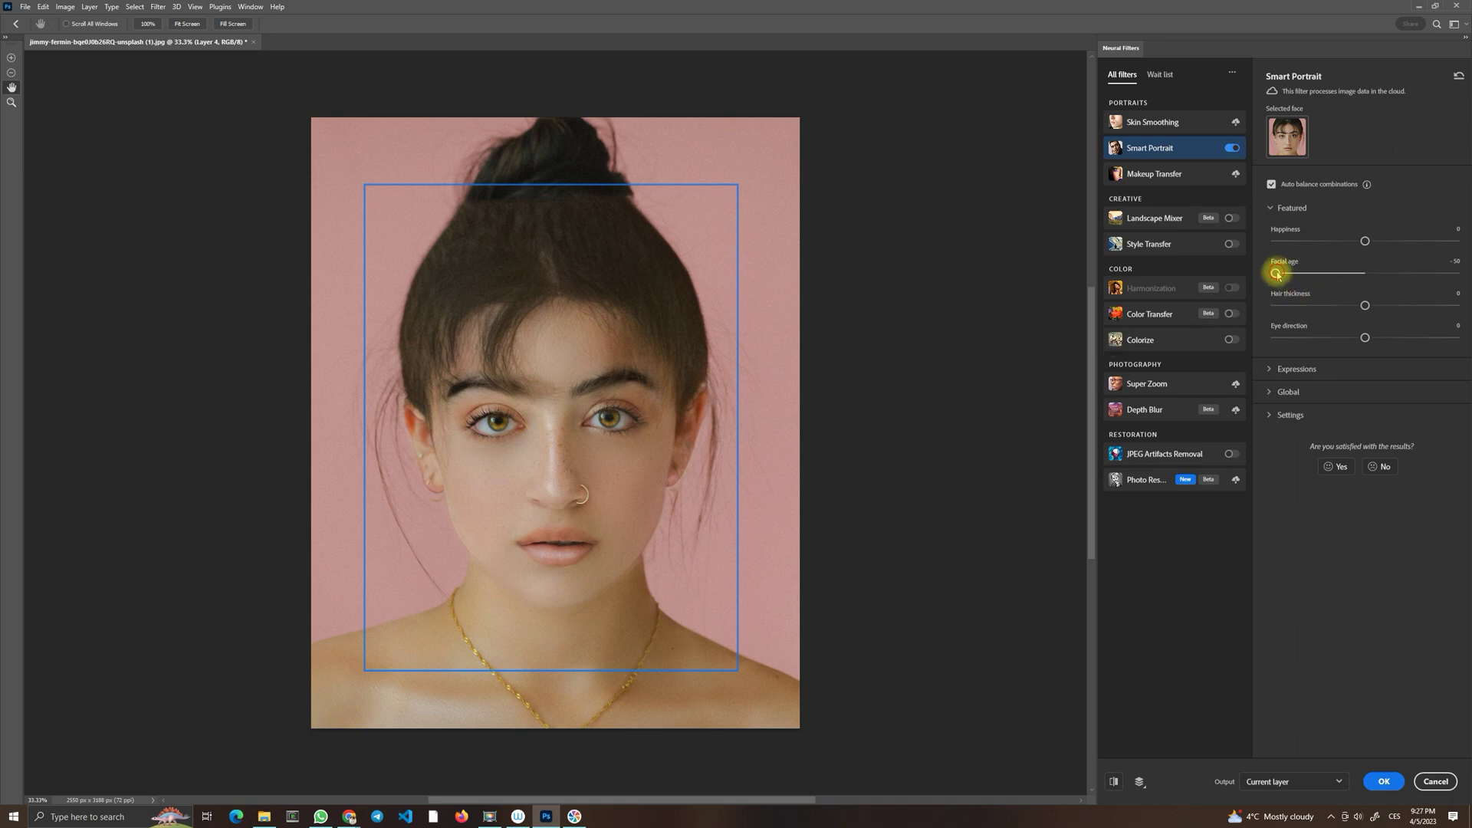
drag(1275, 273, 1365, 274)
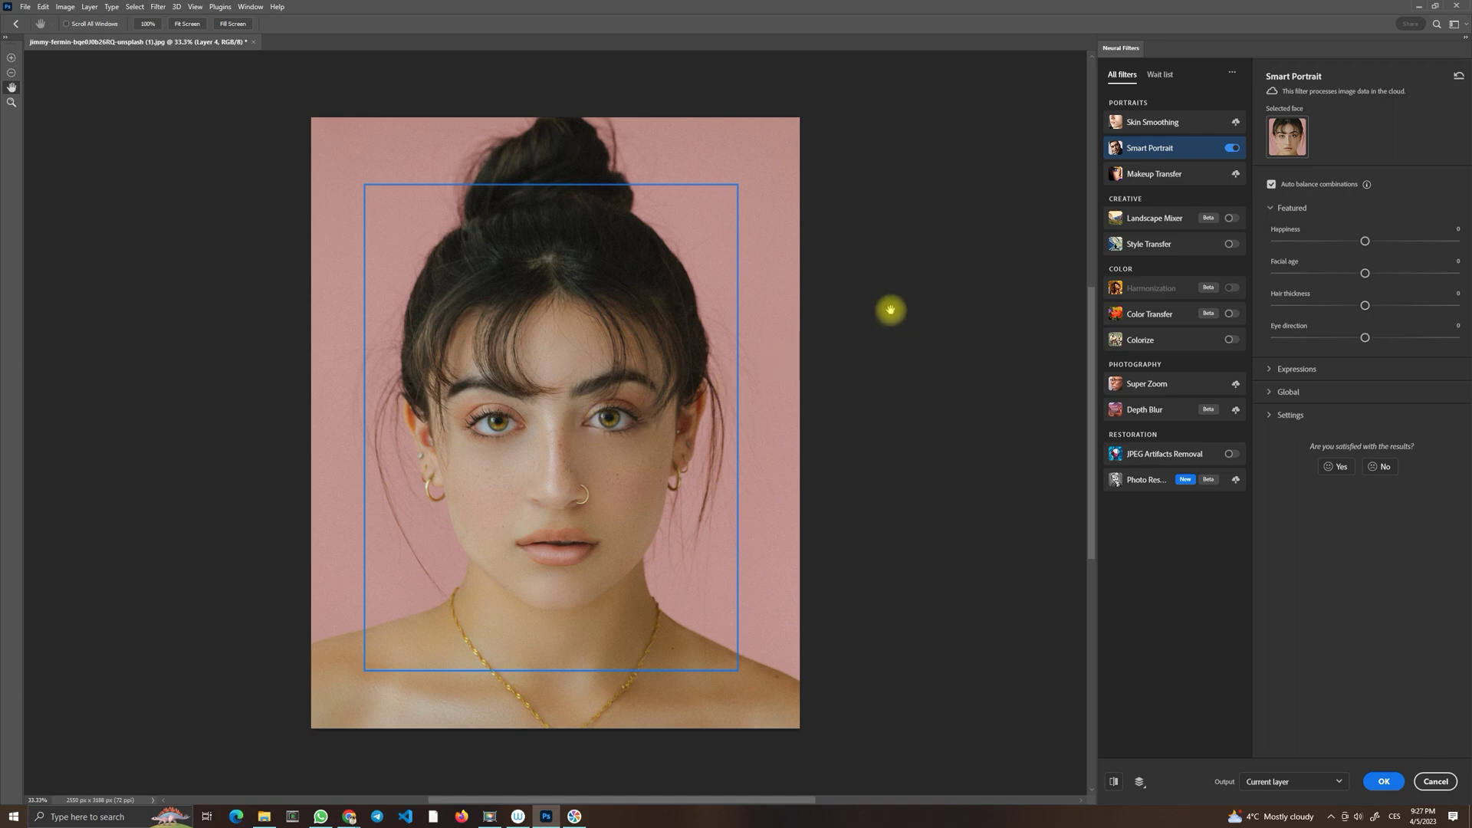
Step: Expand Expressions and try Surprise at +50 and about +17 before returning it to 0
click(1268, 370)
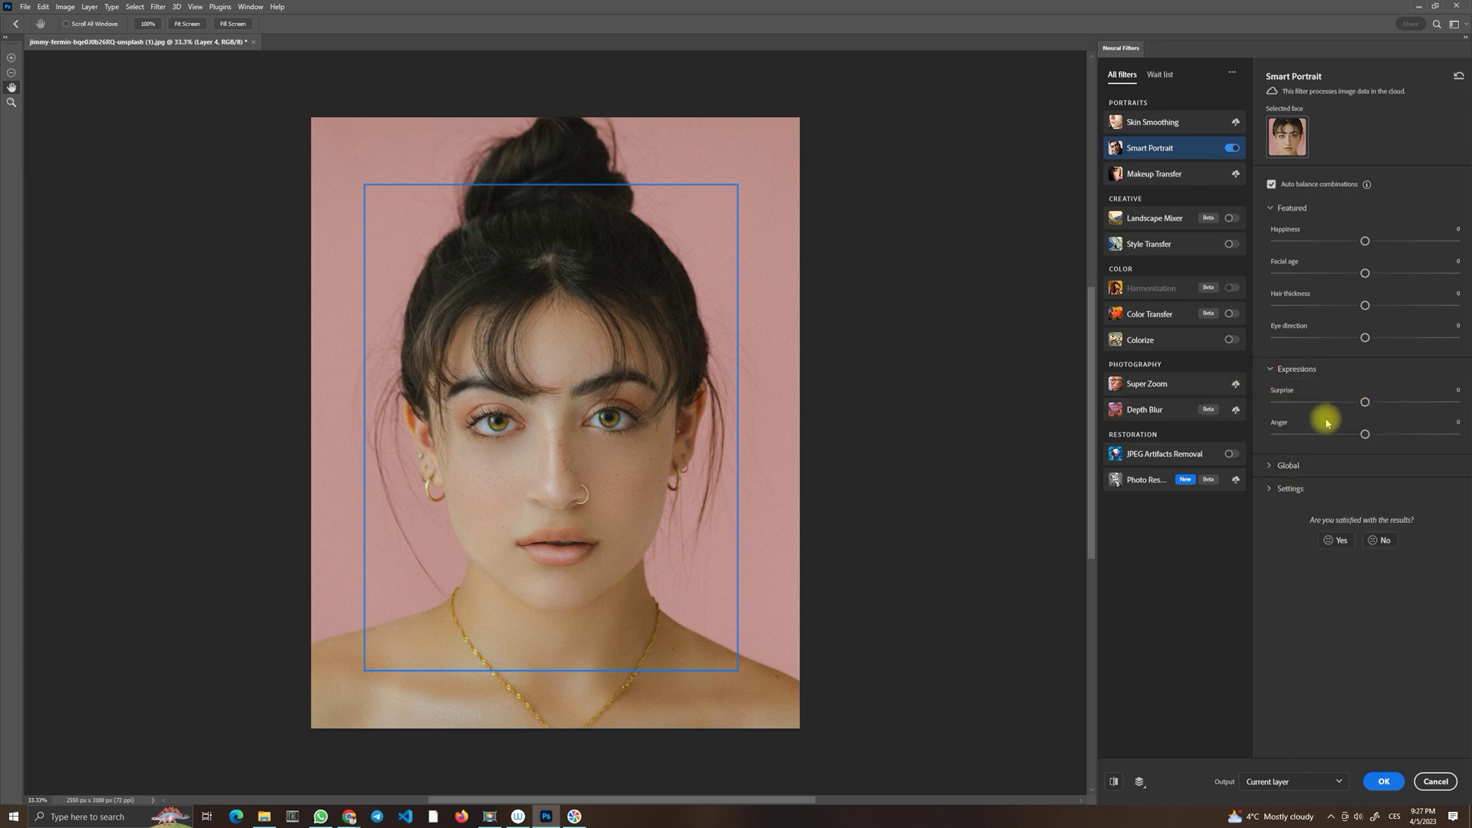
drag(1365, 402, 1456, 401)
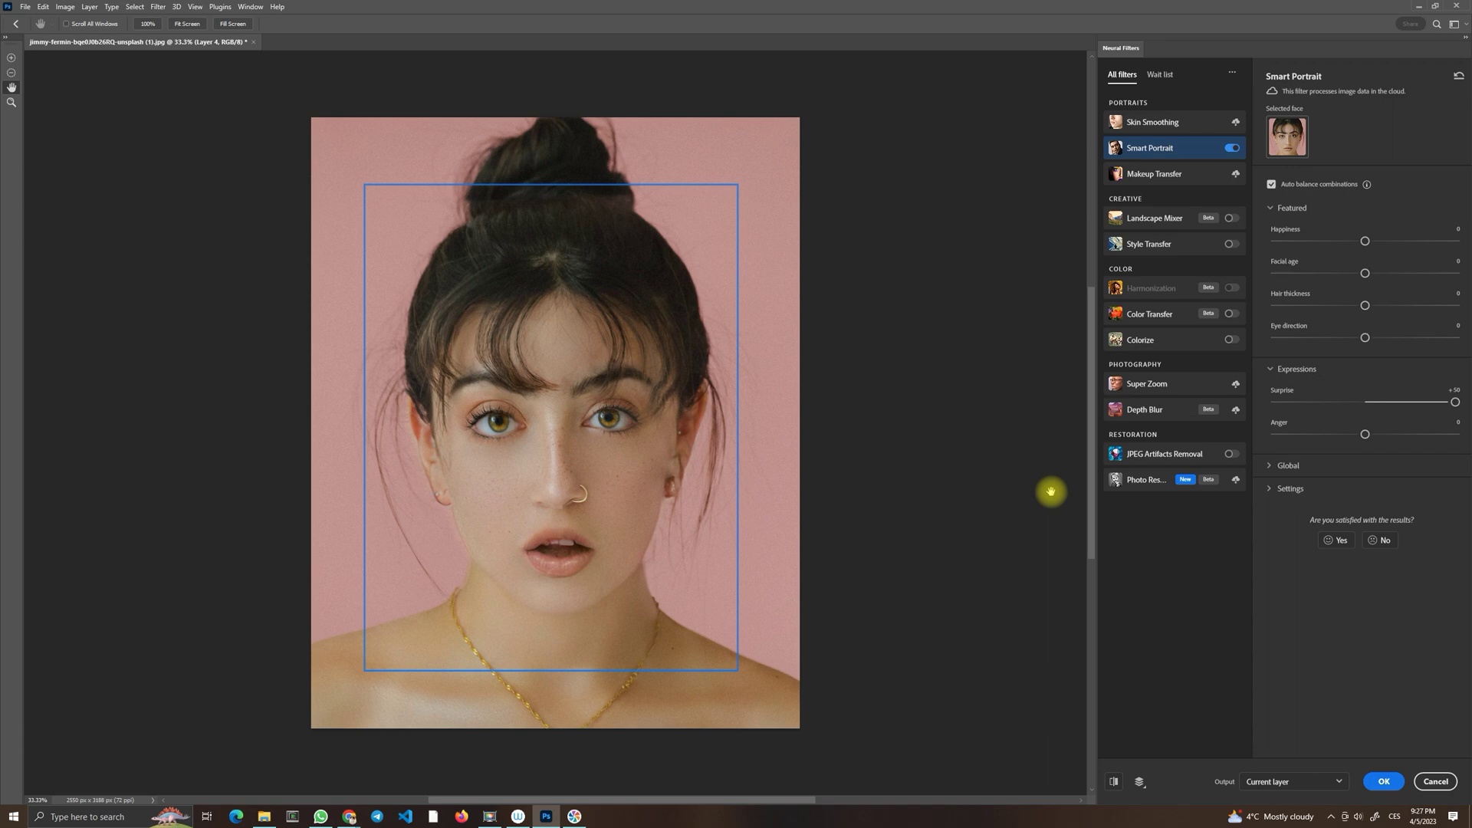
drag(1454, 402, 1398, 415)
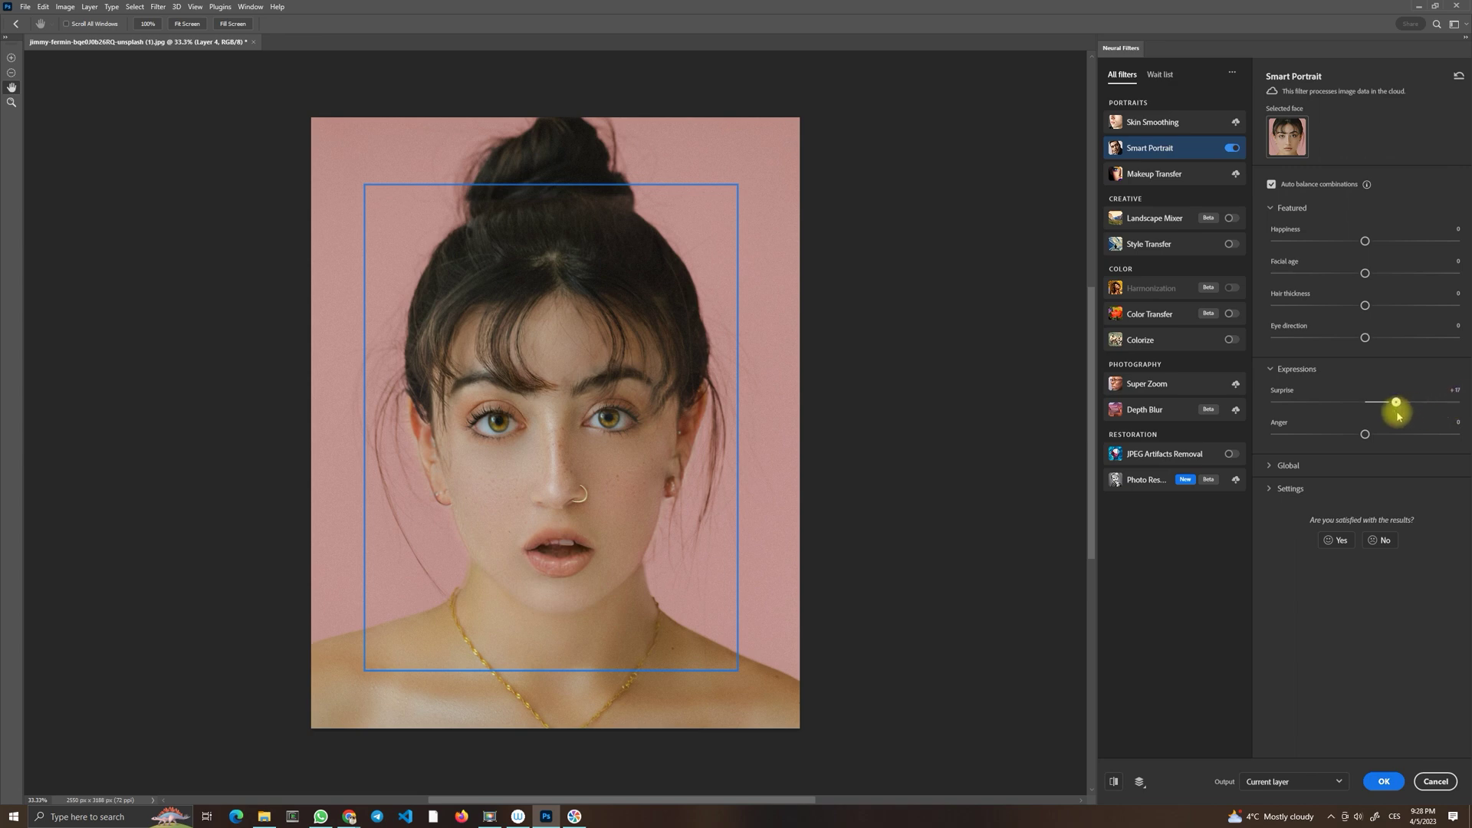
drag(1397, 415, 1398, 415)
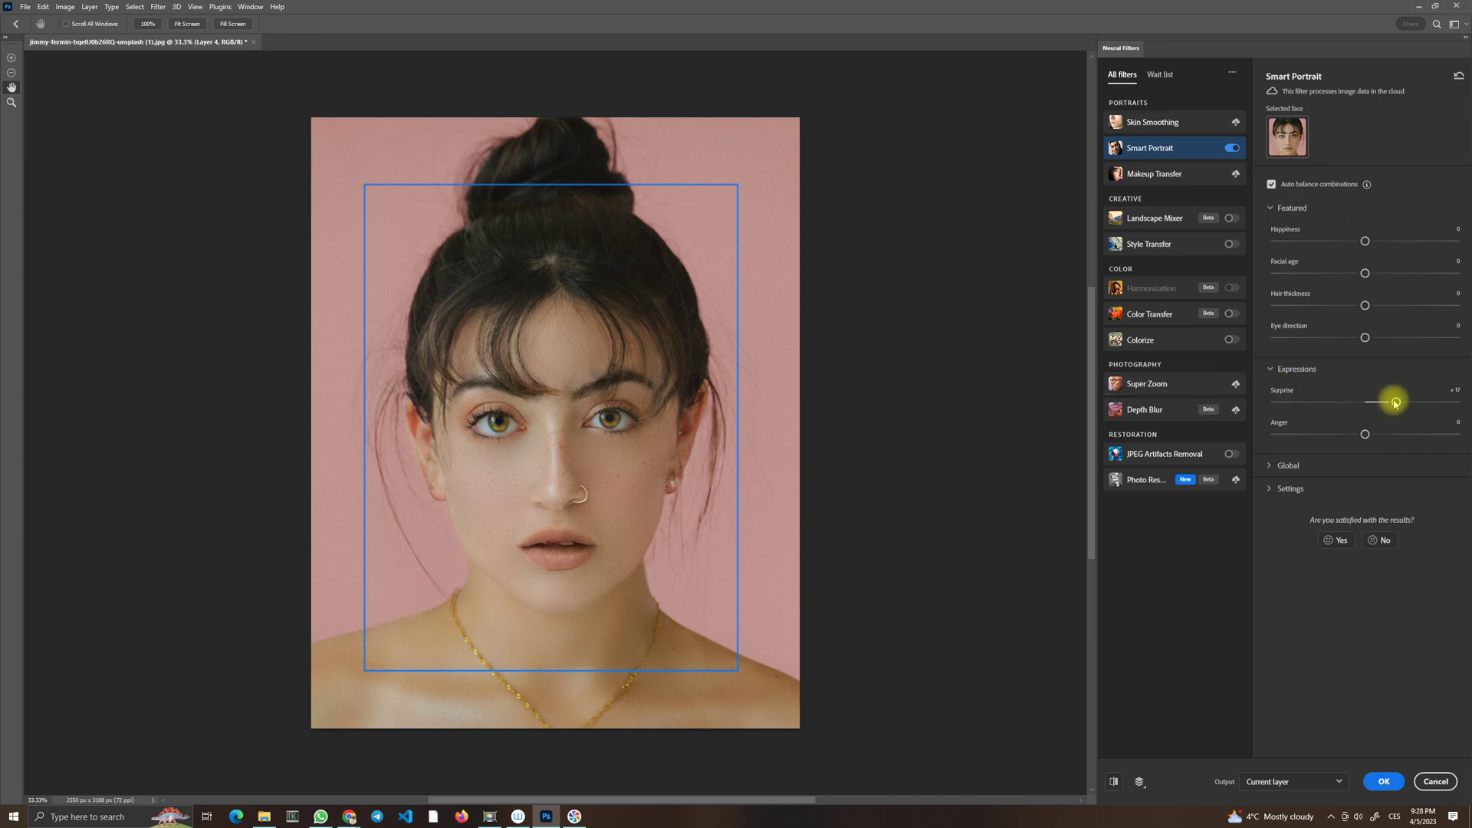
drag(1393, 402, 1367, 402)
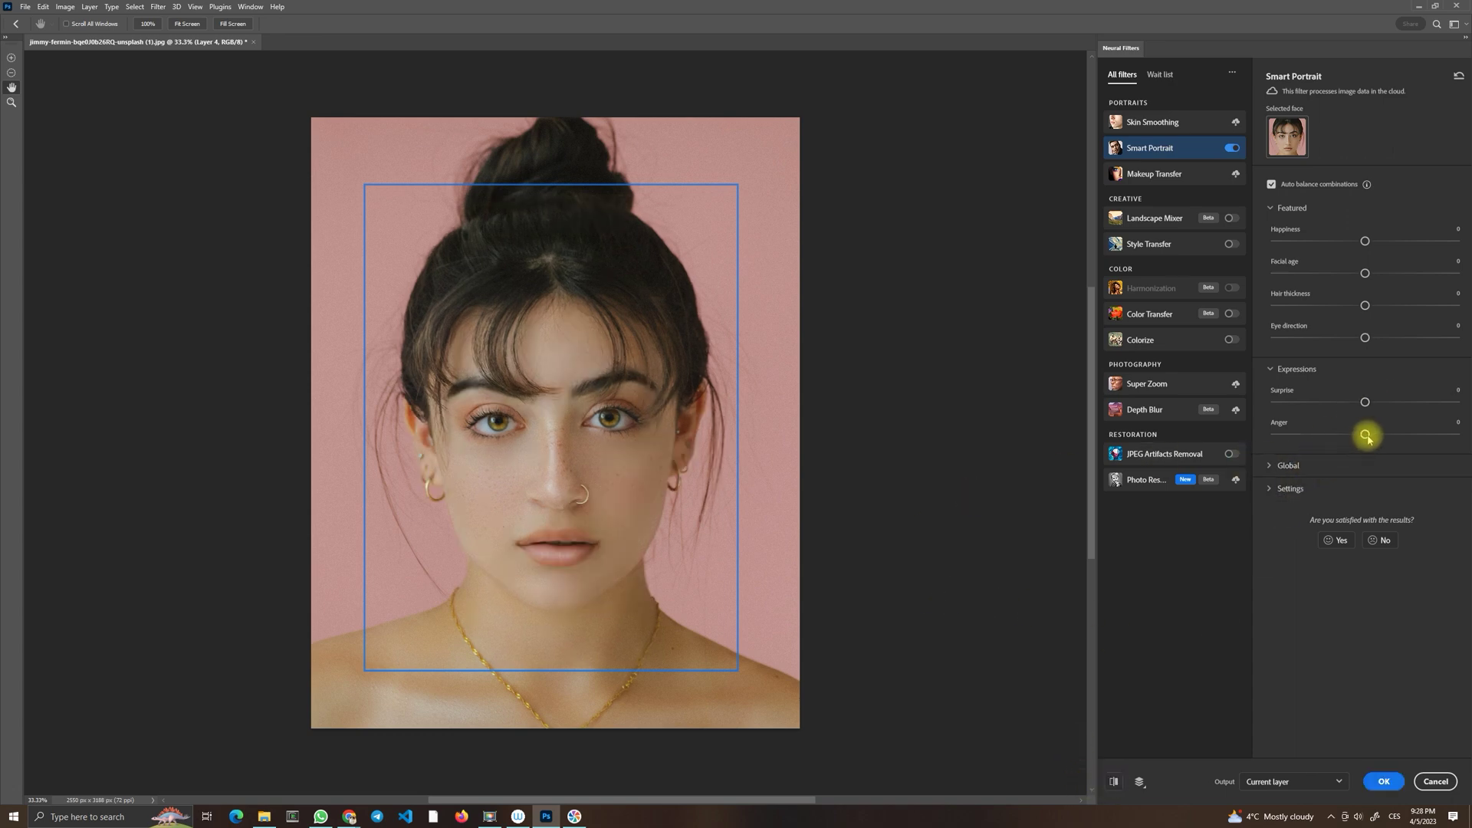
Step: Set Anger to +20 and toggle Show original to compare before and after
drag(1365, 434, 1400, 434)
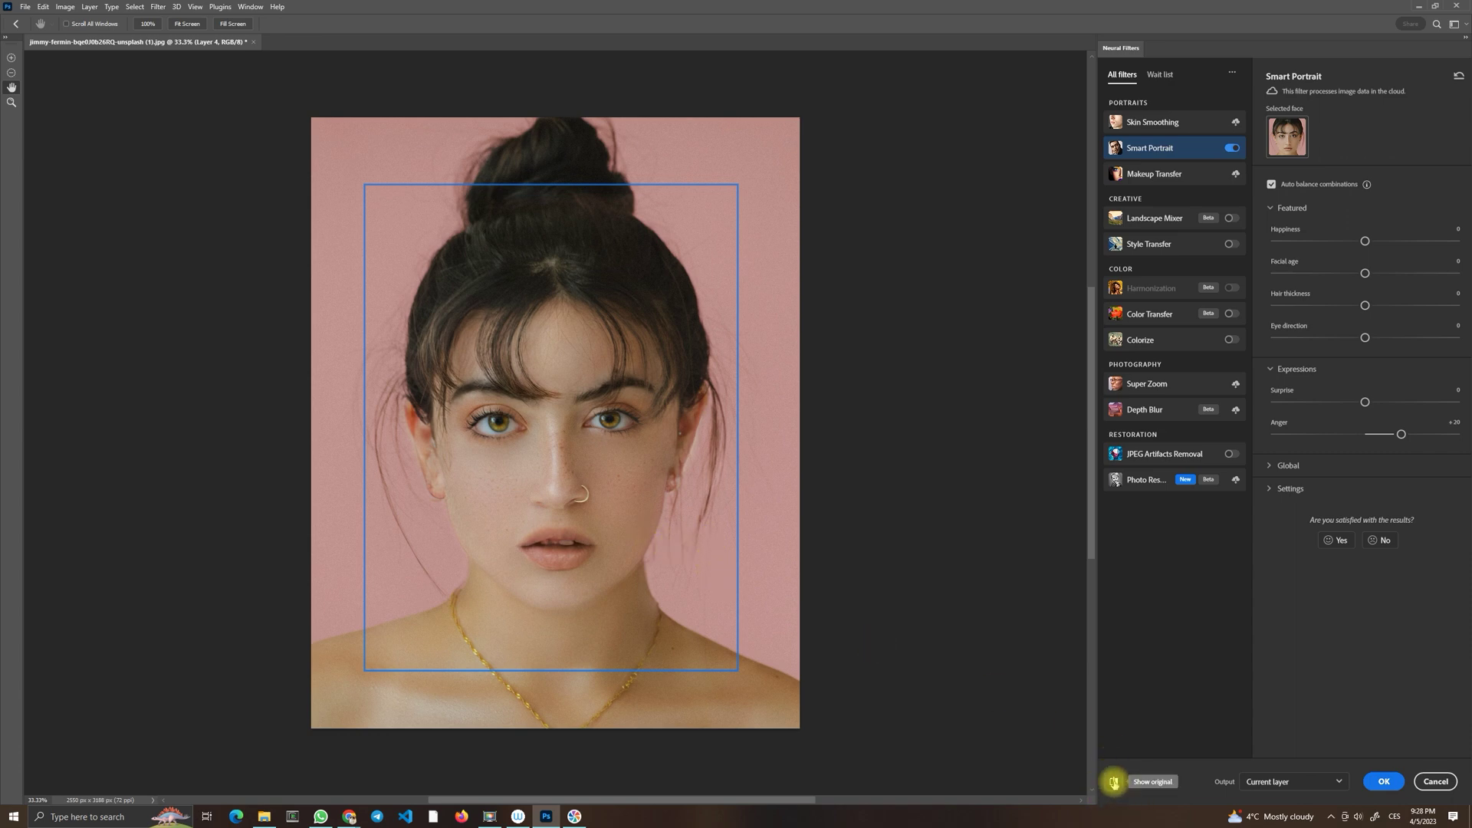
click(1113, 781)
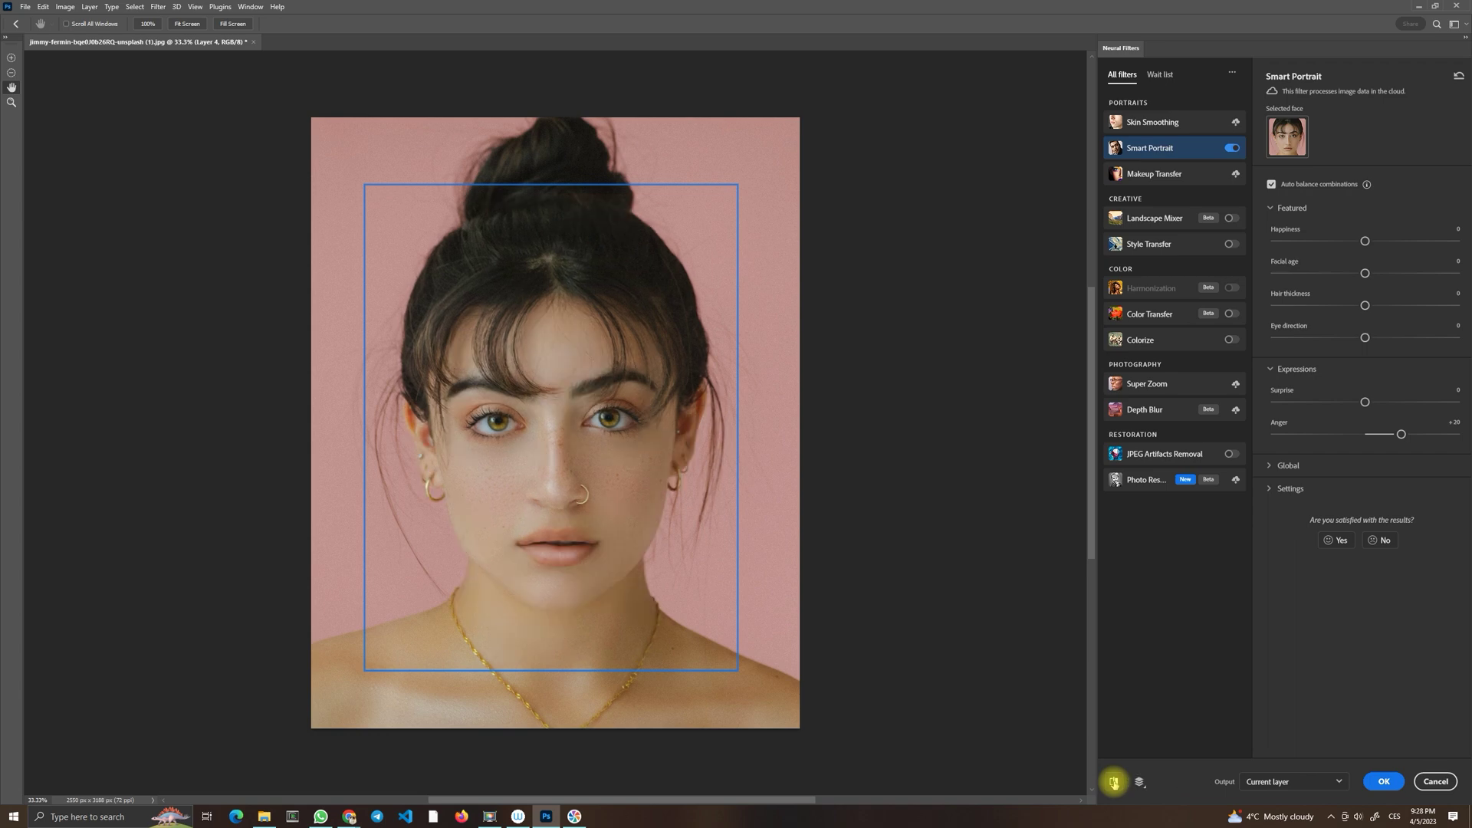
click(1113, 781)
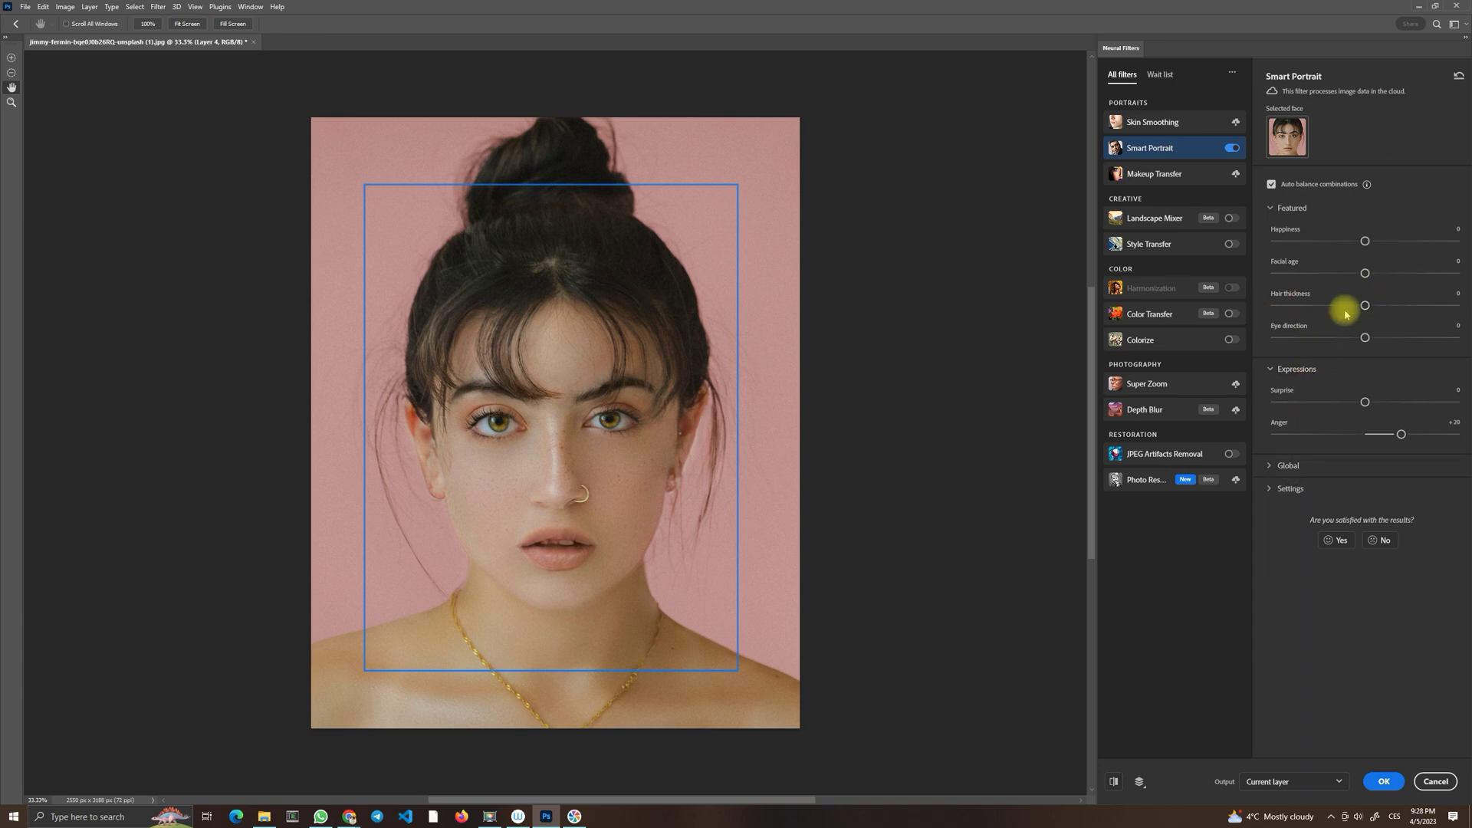
drag(1366, 305, 1396, 306)
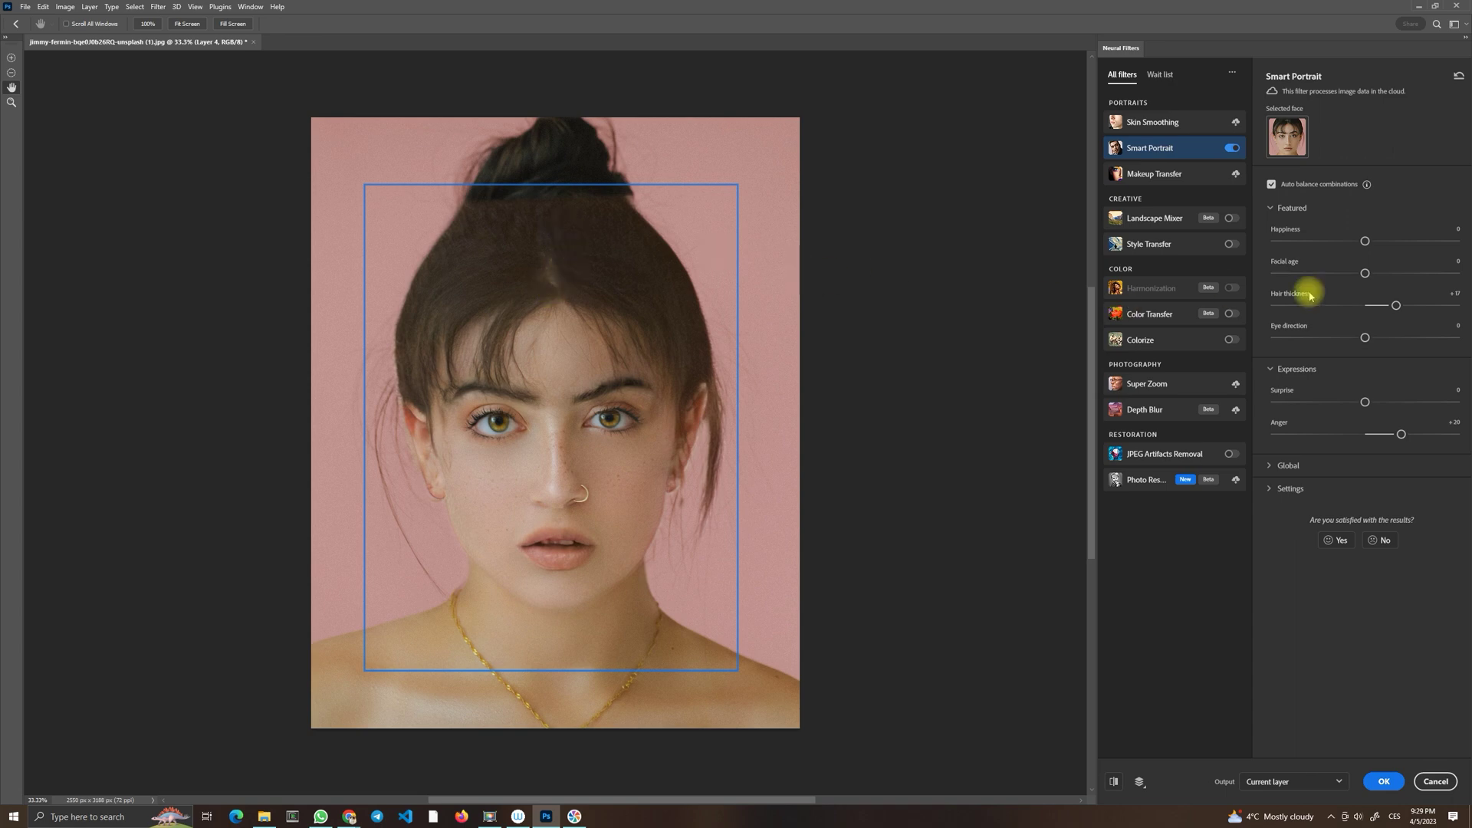
drag(1396, 305, 1371, 308)
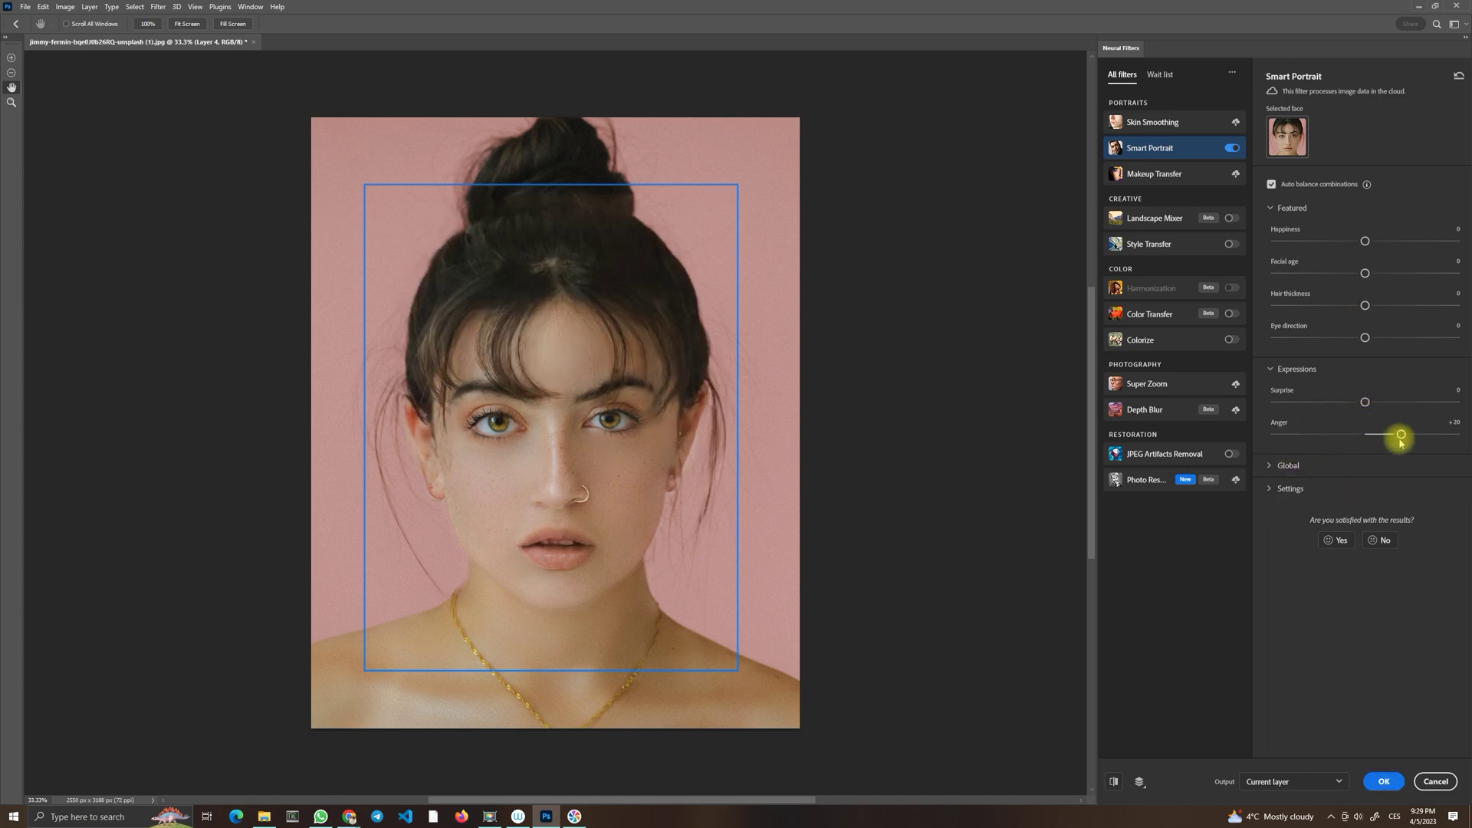
Step: Lower Anger to -25 and raise Happiness to about +17 for a soft smile
drag(1400, 434, 1319, 435)
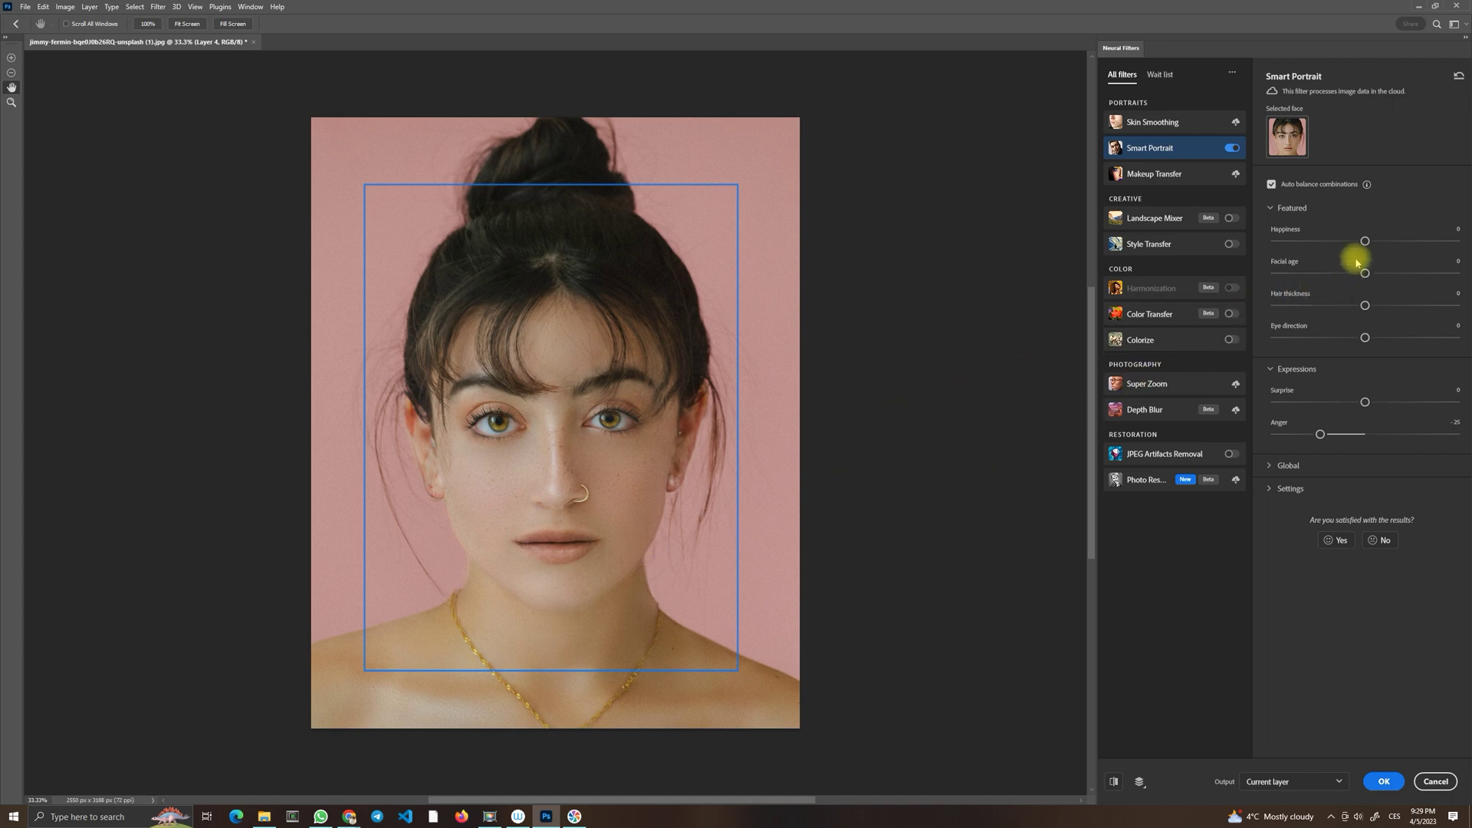
drag(1366, 244, 1398, 246)
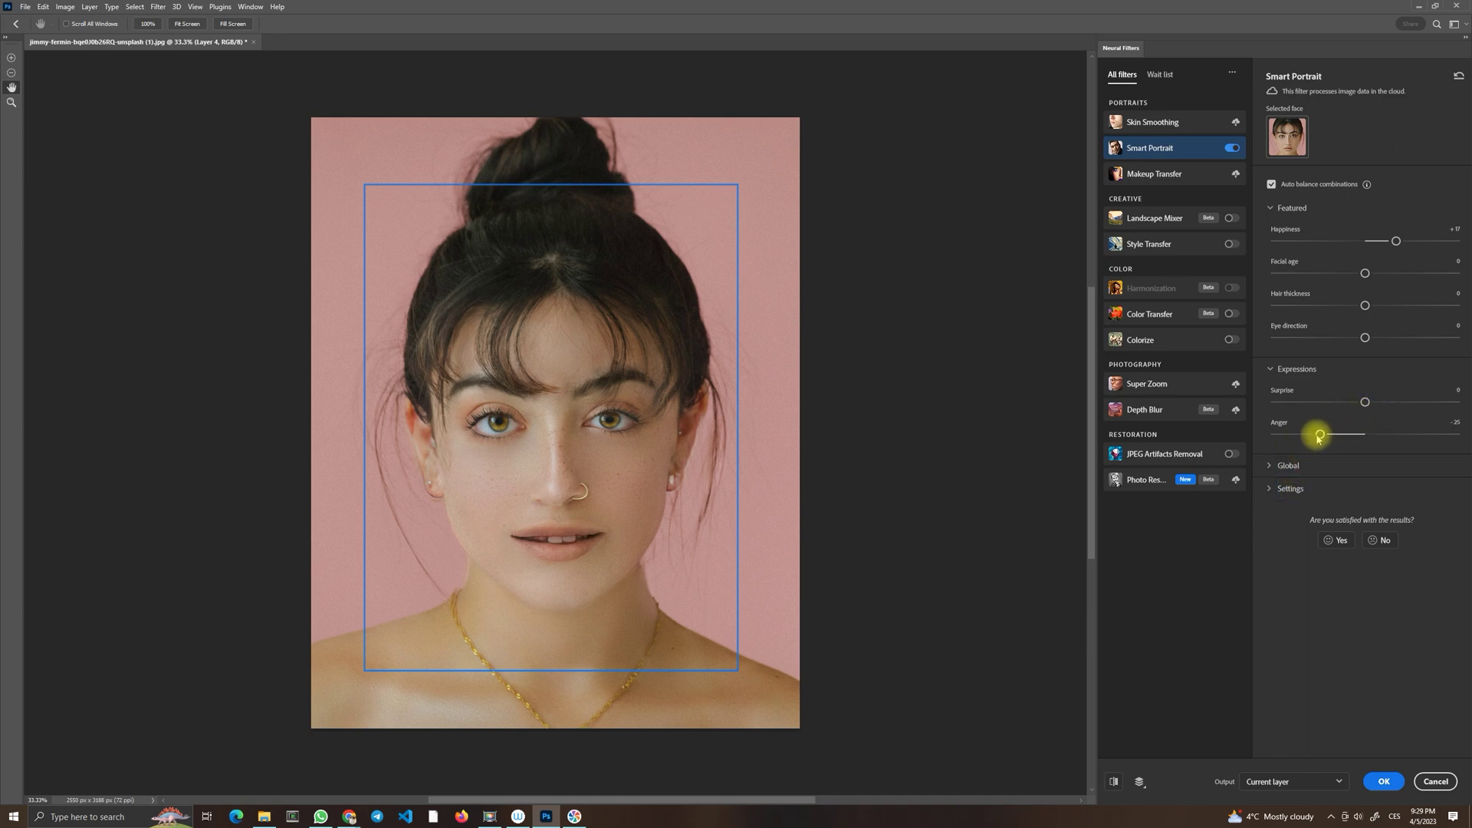
Step: Try Happiness at about -20, then return it to 0 with Anger kept at -25
drag(1395, 241, 1328, 244)
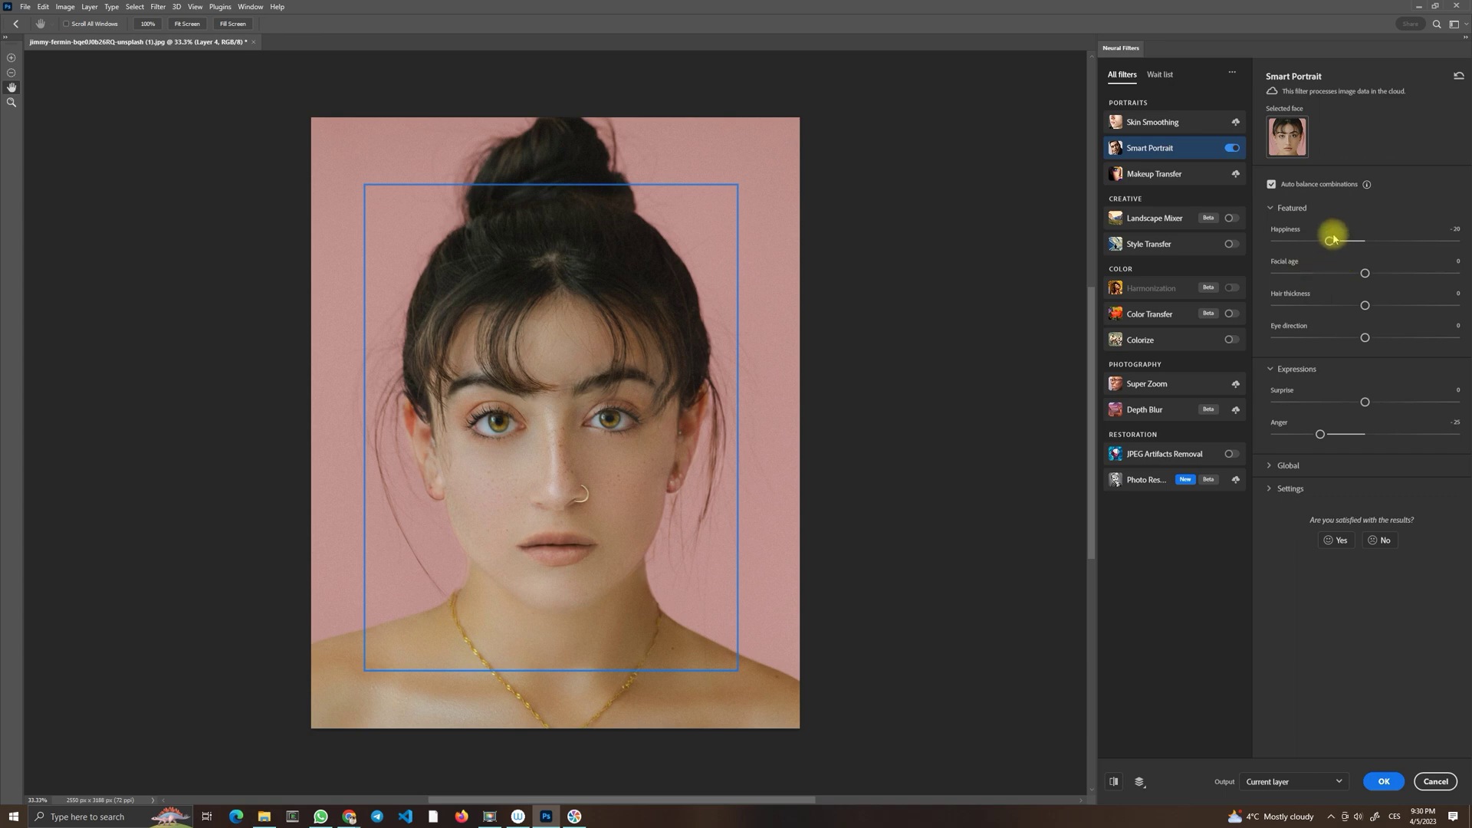
drag(1329, 241, 1365, 243)
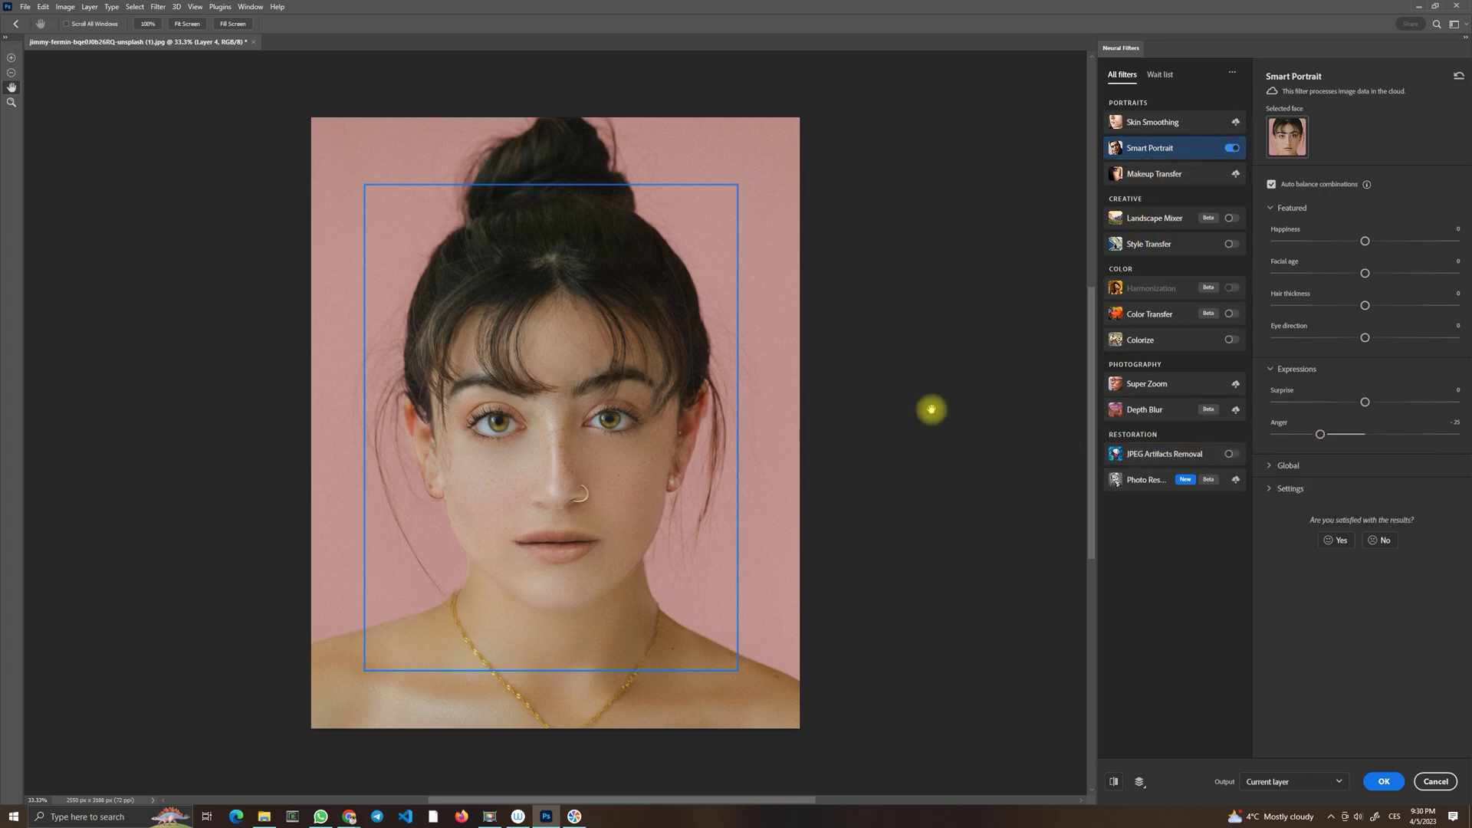
mouse_move(1191, 456)
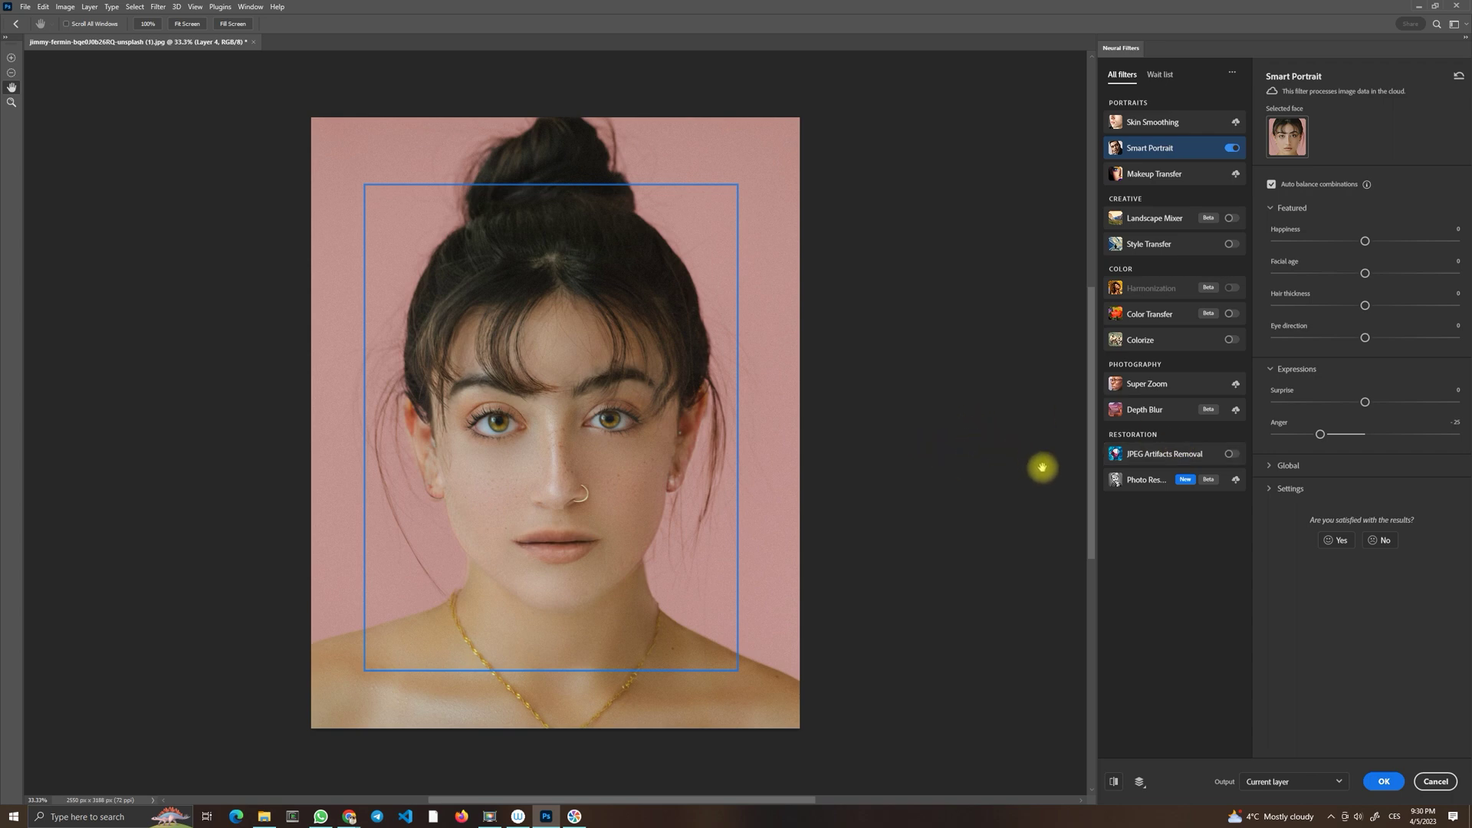
click(1265, 781)
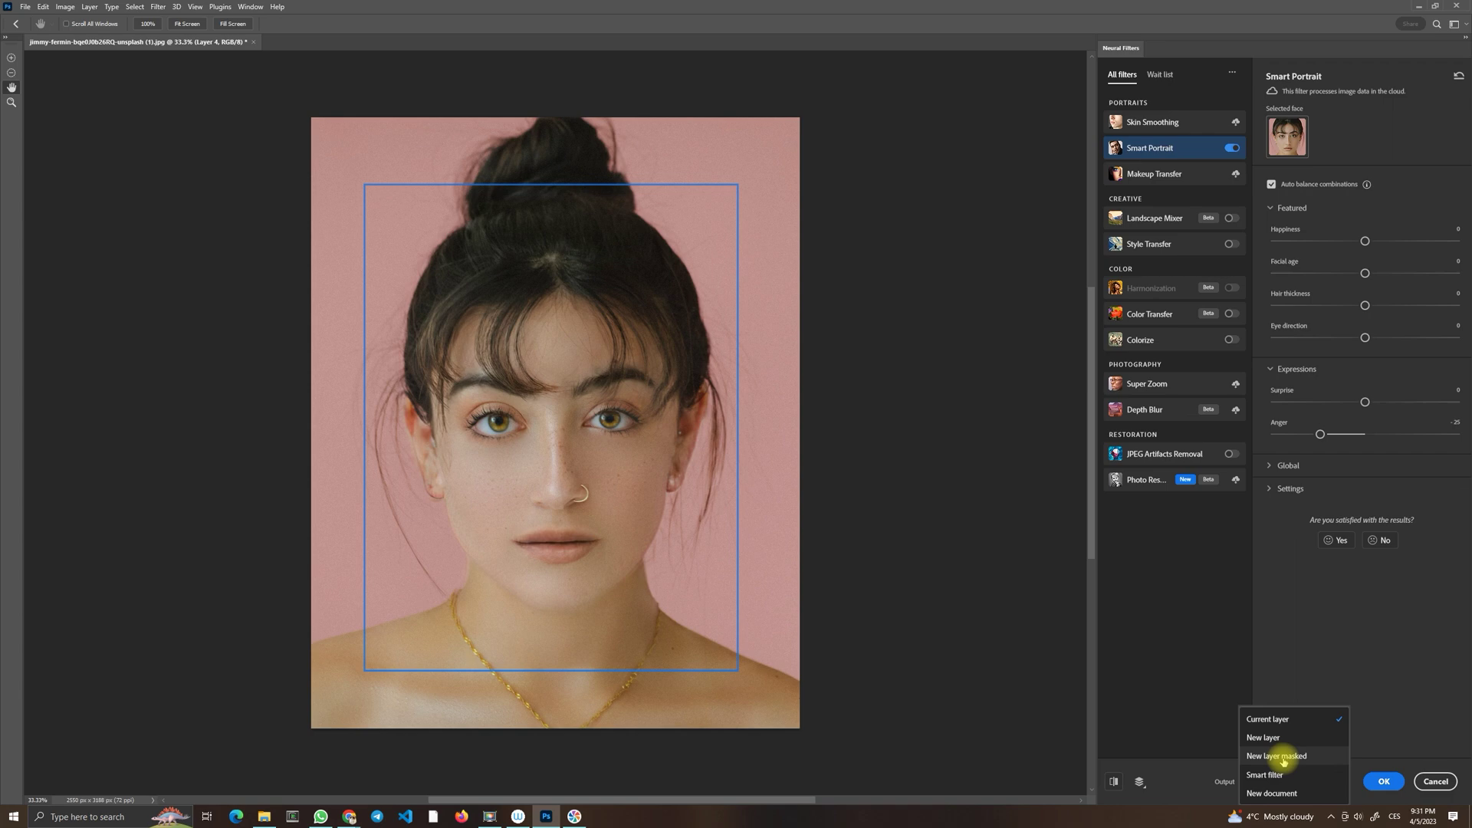
click(1349, 608)
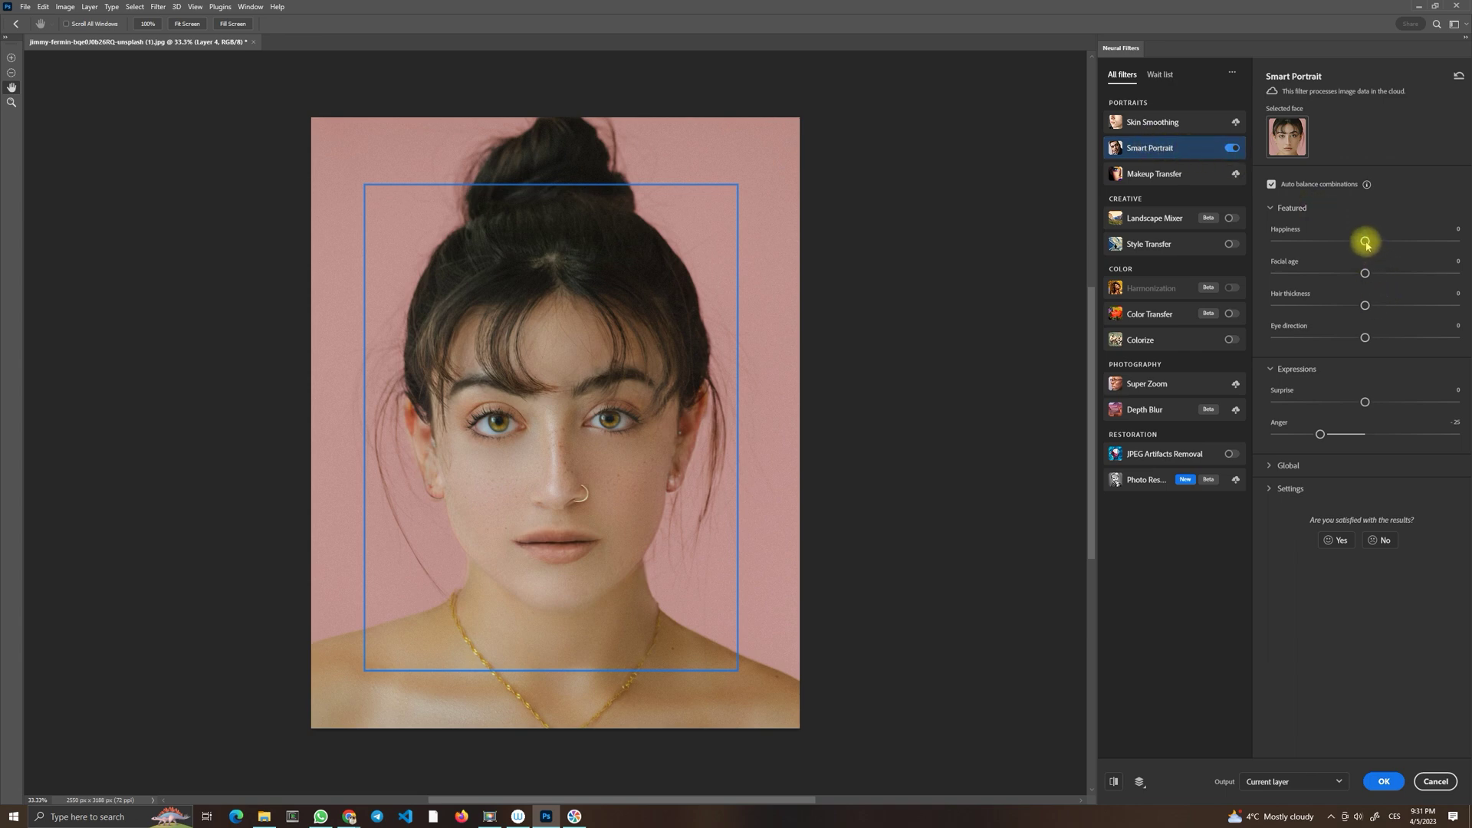
Step: Raise Happiness to about +20 and set Anger back to 0 for a gentle smile
drag(1364, 241, 1390, 244)
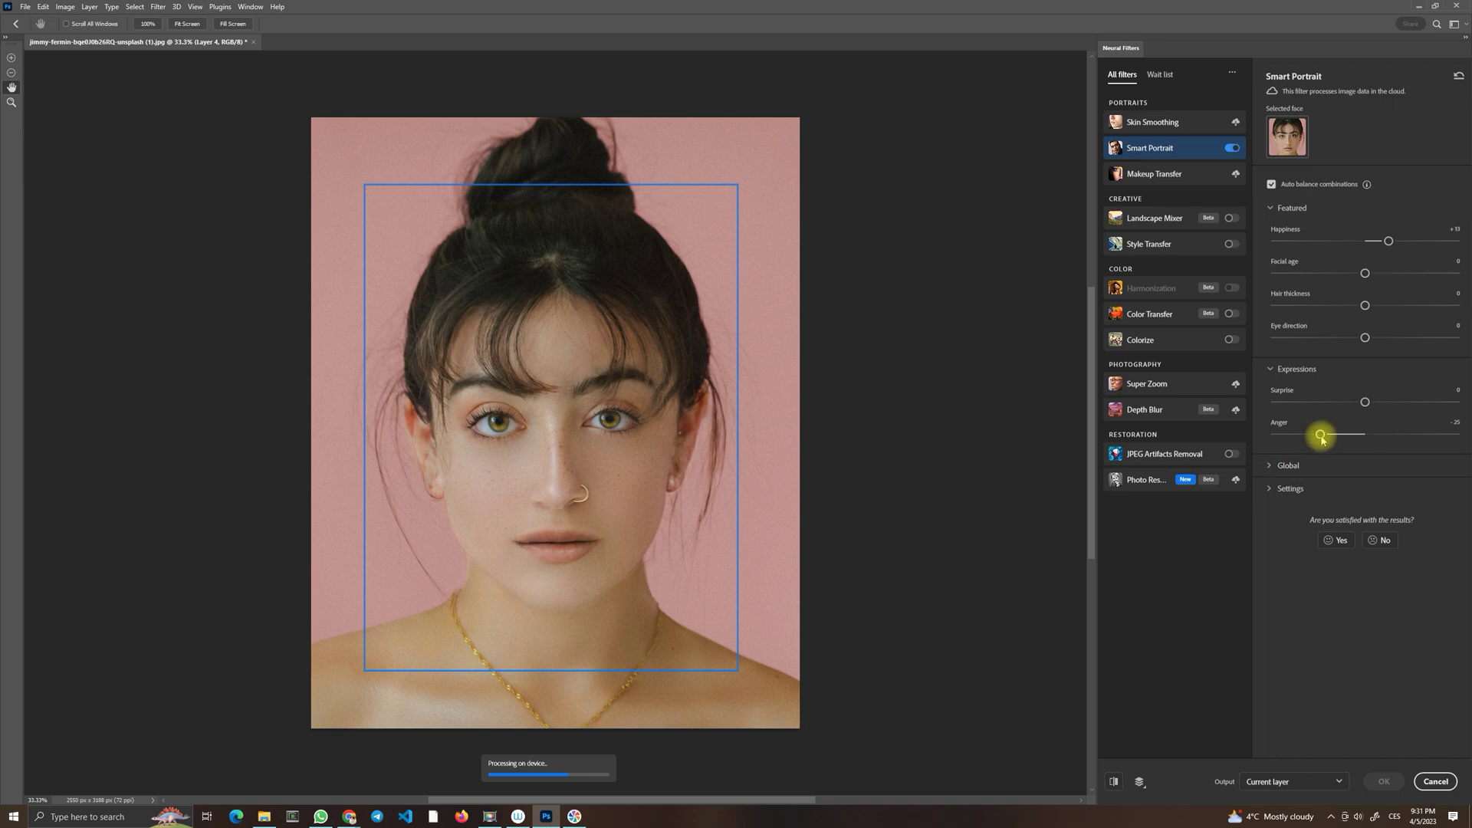
drag(1320, 434, 1365, 434)
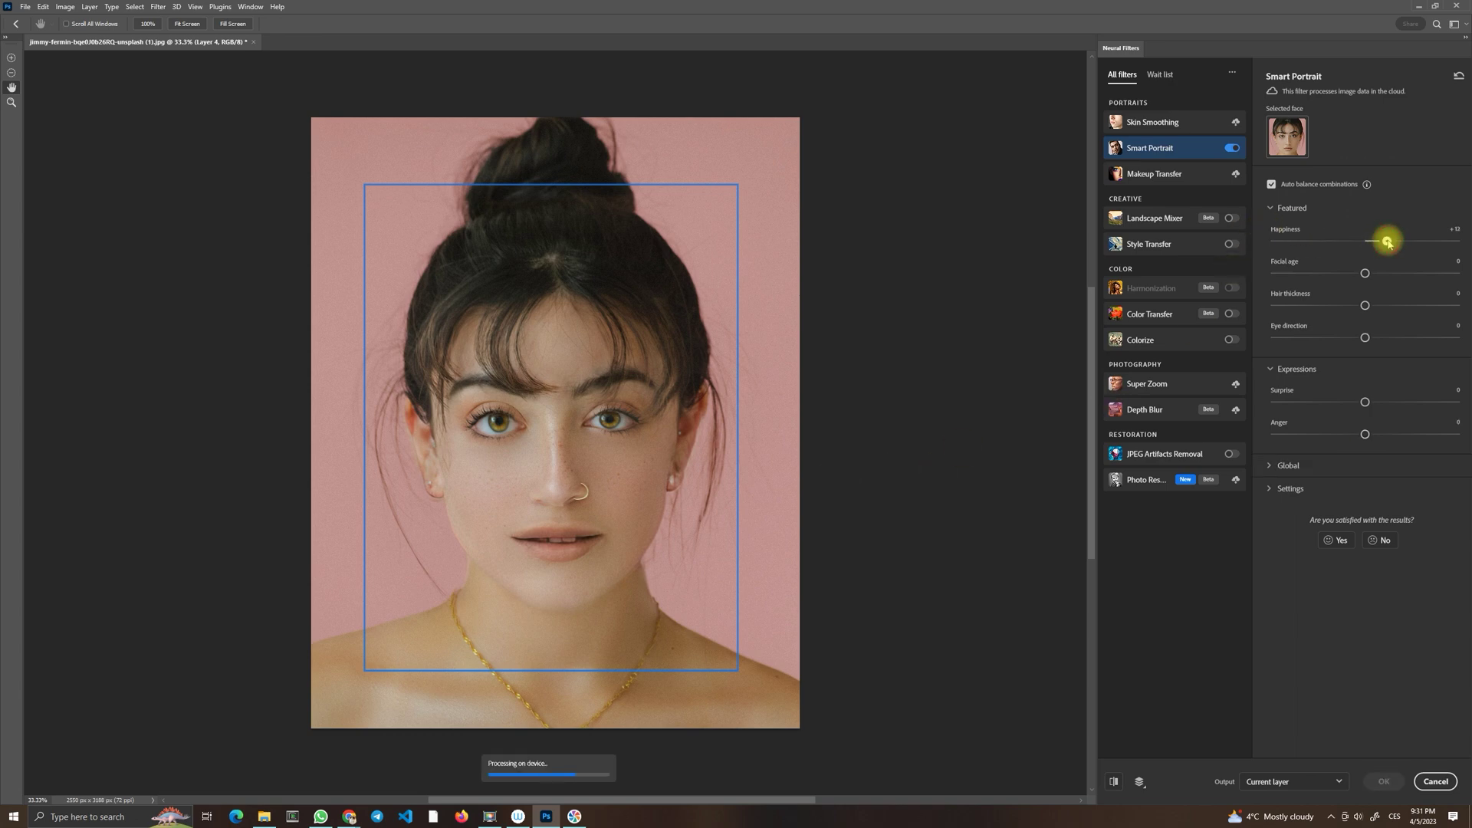
drag(1387, 243, 1403, 241)
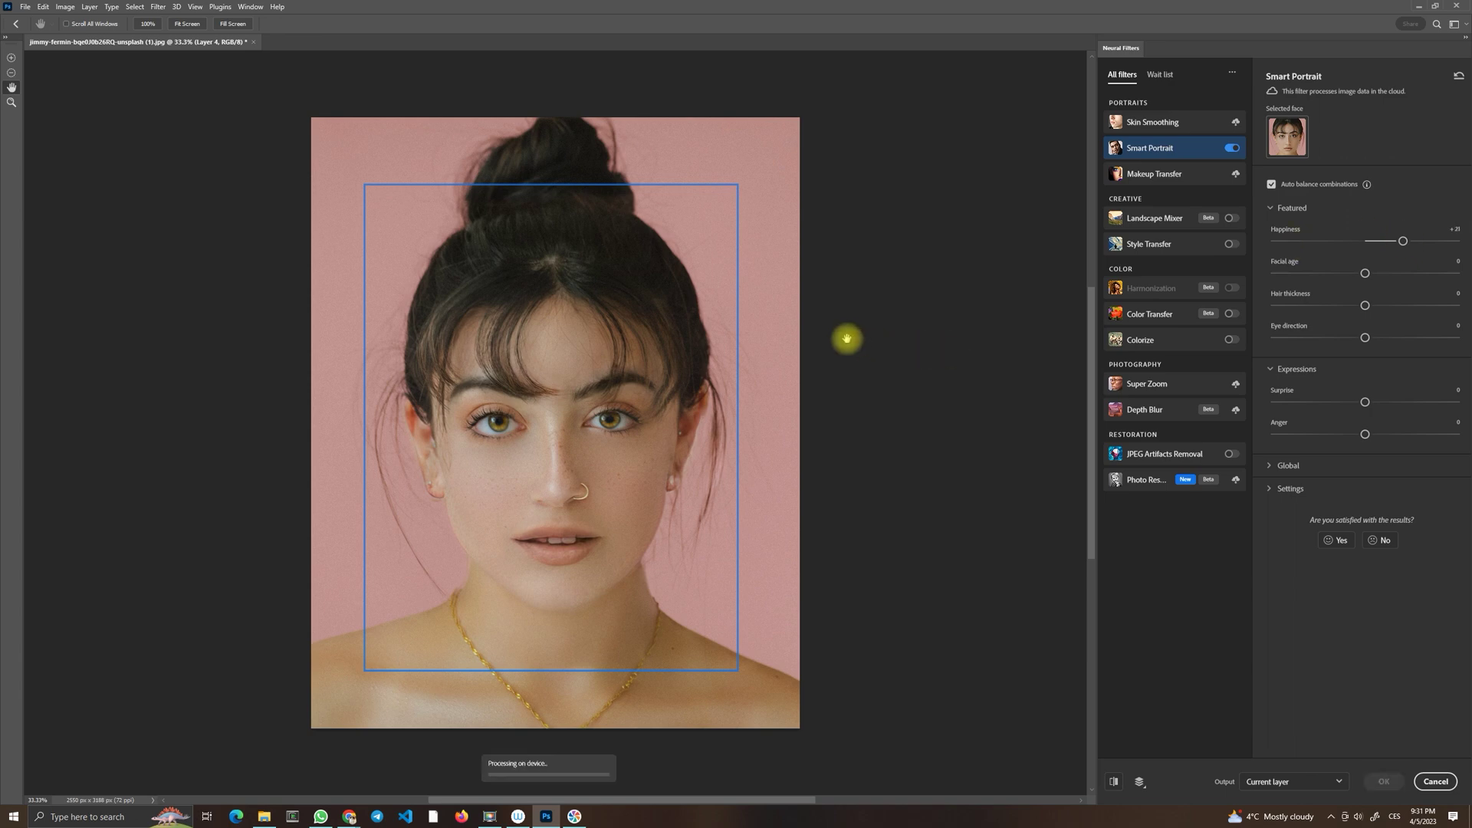